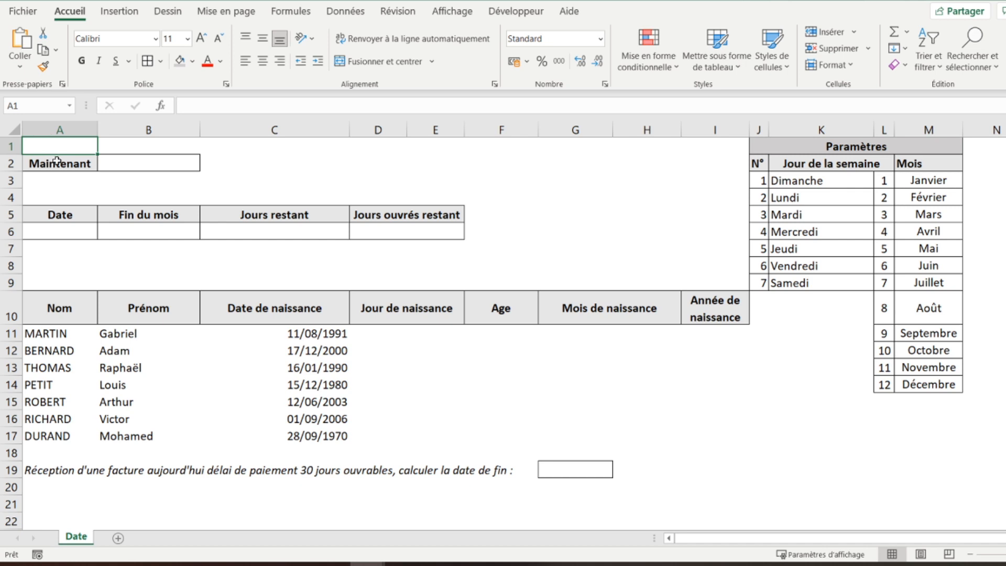
Examine the sheet's current-time field, month-end table, birth-date table headings and the invoice due-date question with its answer cell.
left_click(53, 165)
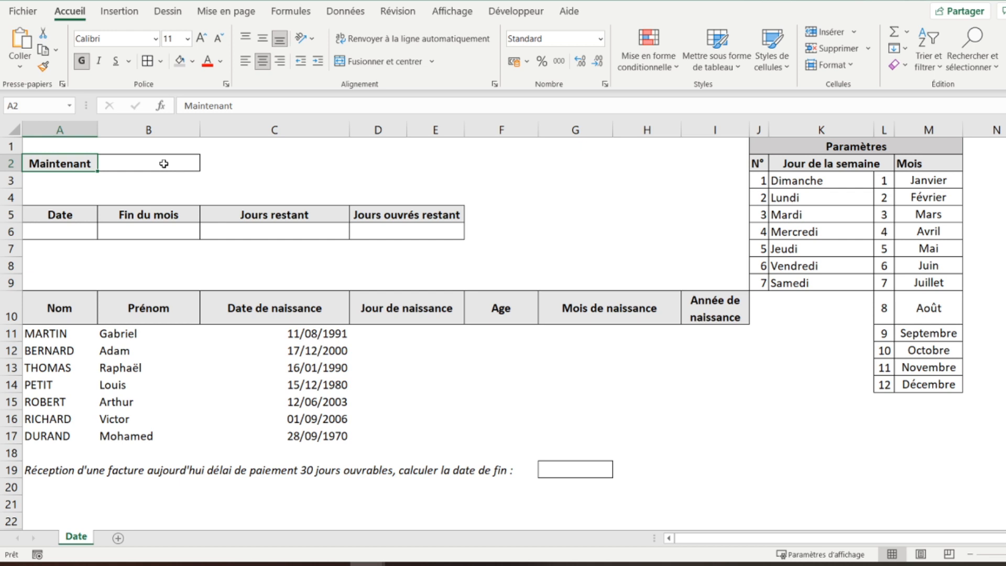
left_click(69, 217)
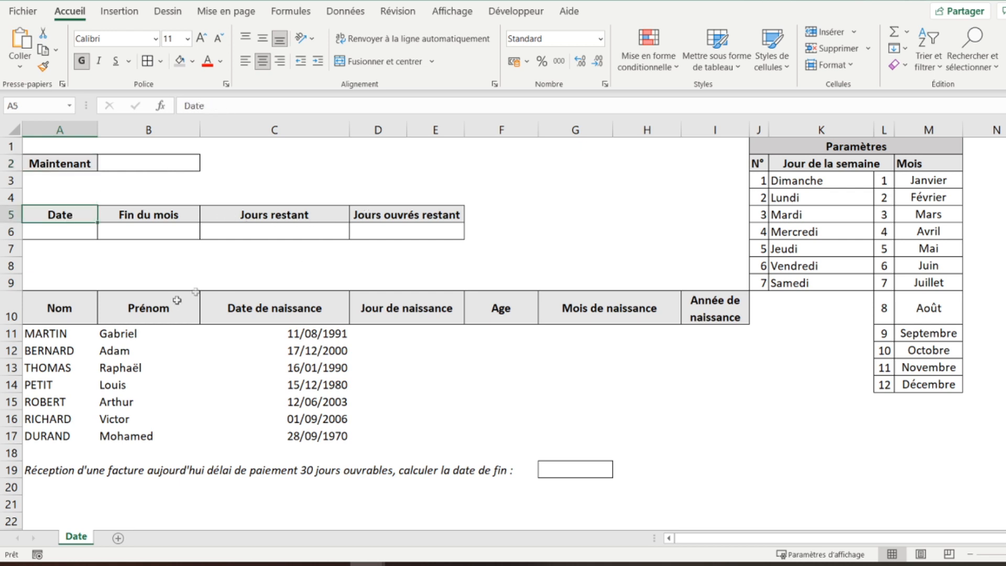
left_click(58, 315)
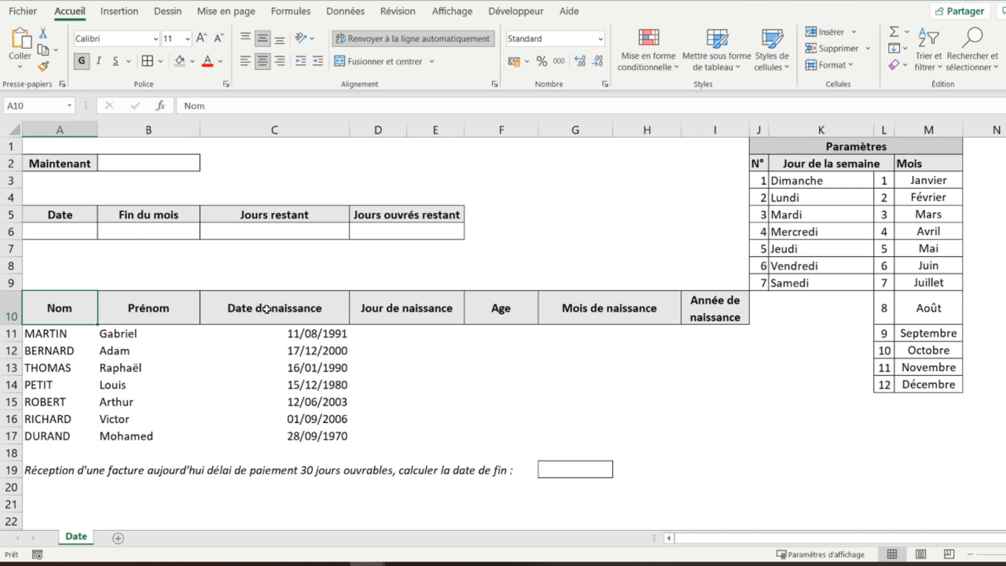
left_click(415, 311)
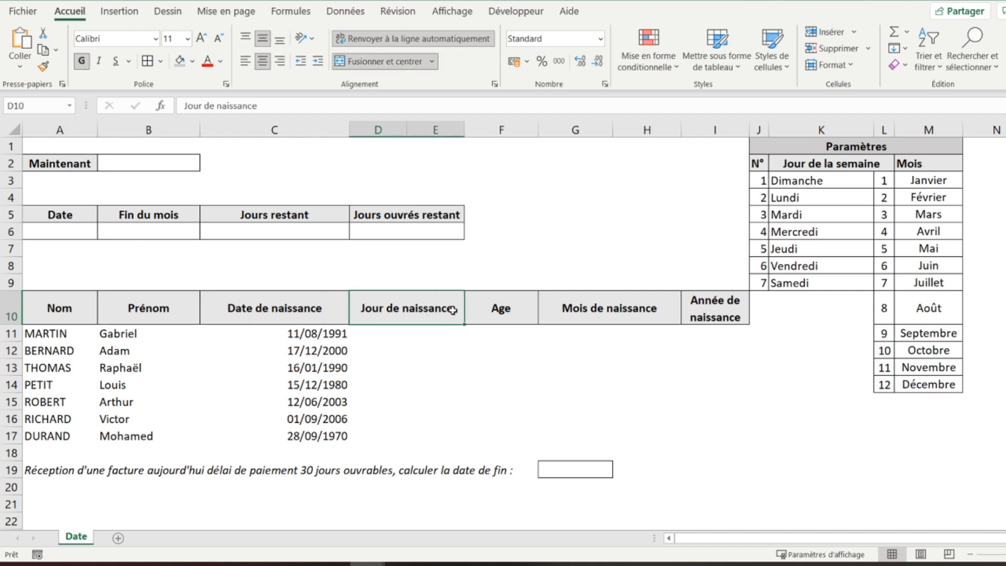
left_click(481, 304)
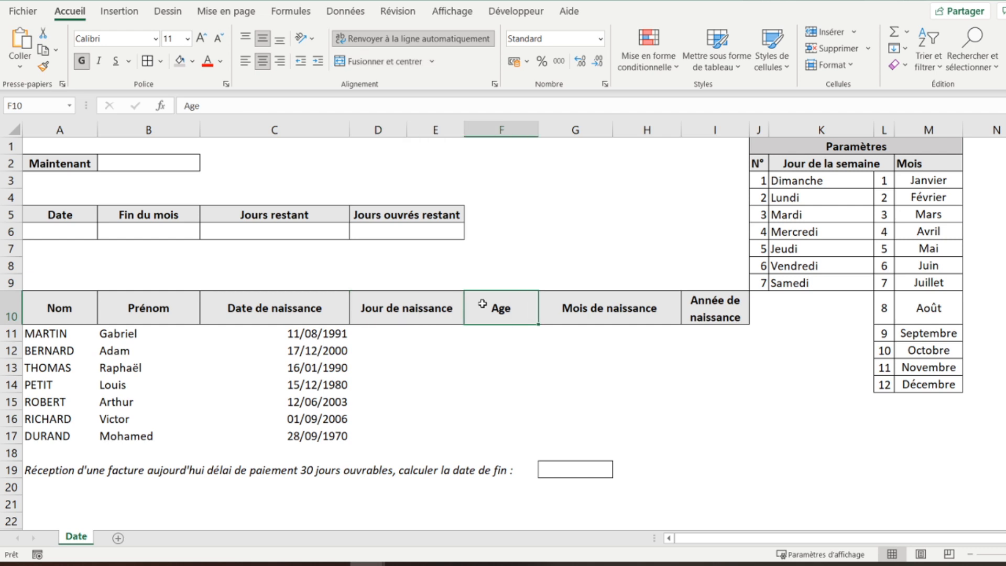
left_click(607, 313)
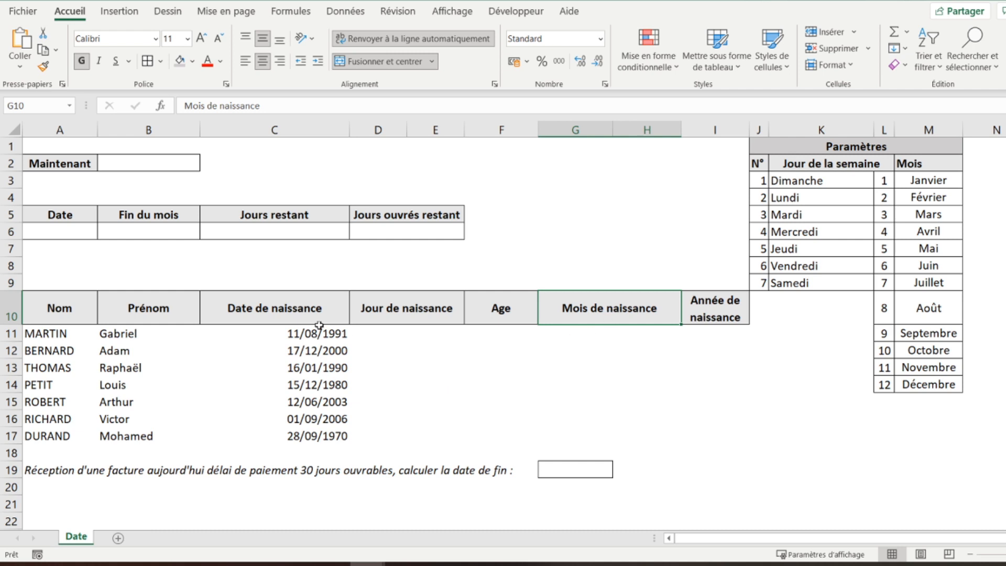
left_click(720, 317)
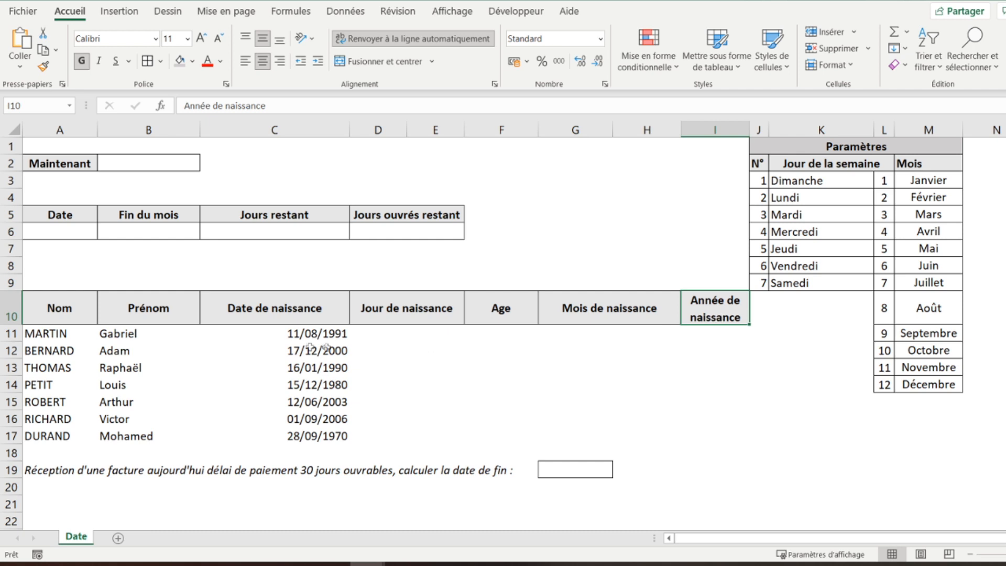
left_click(250, 339)
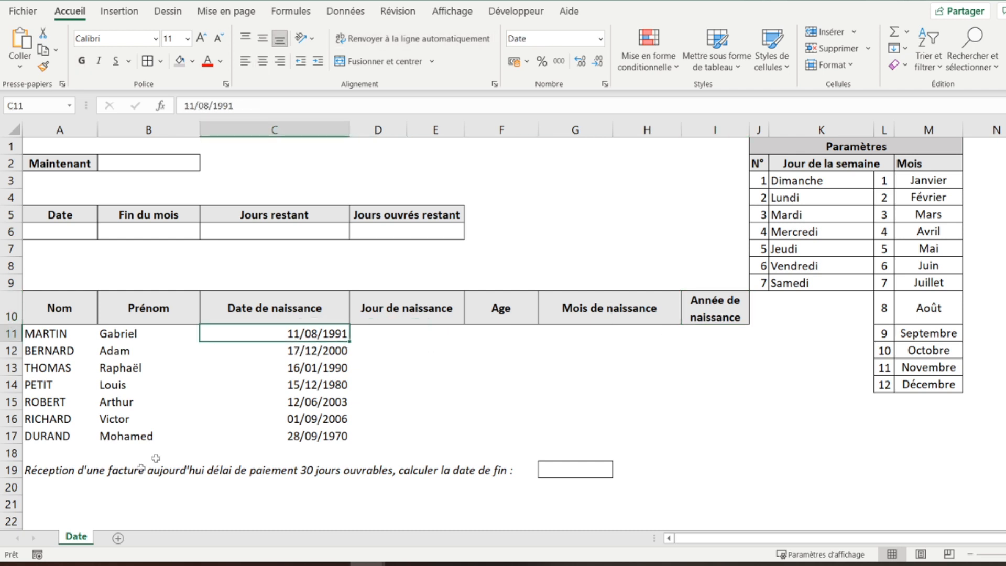
left_click(35, 470)
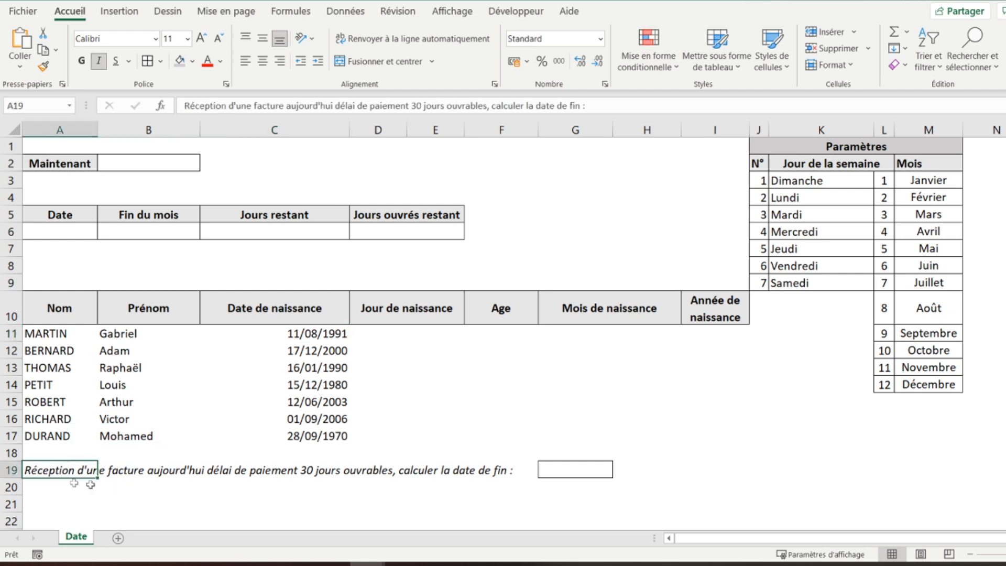
left_click(46, 480)
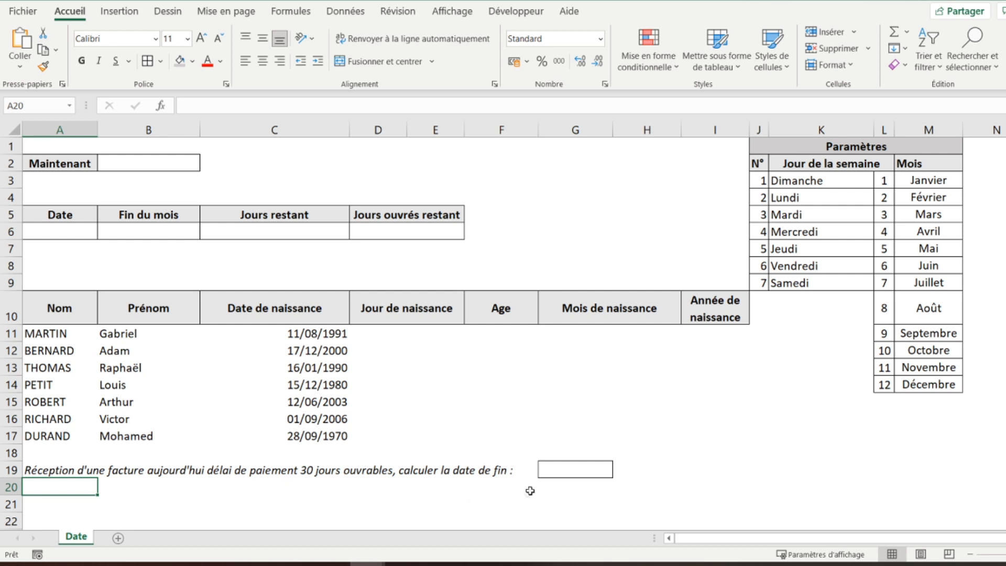
left_click(552, 475)
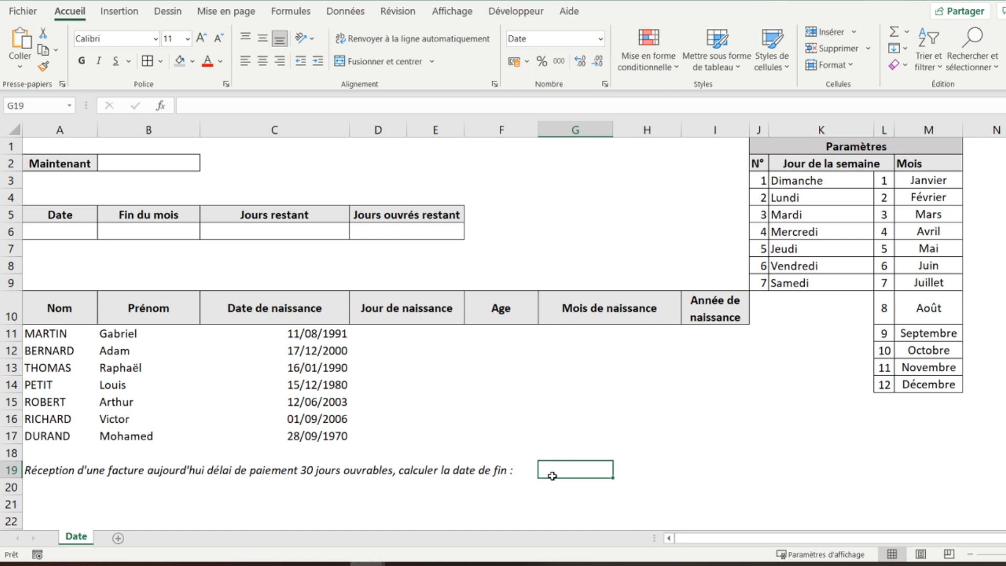
Enter the formula =MAINTENANT() in cell B2 beside the Maintenant label to return the current date and time.
left_click(144, 160)
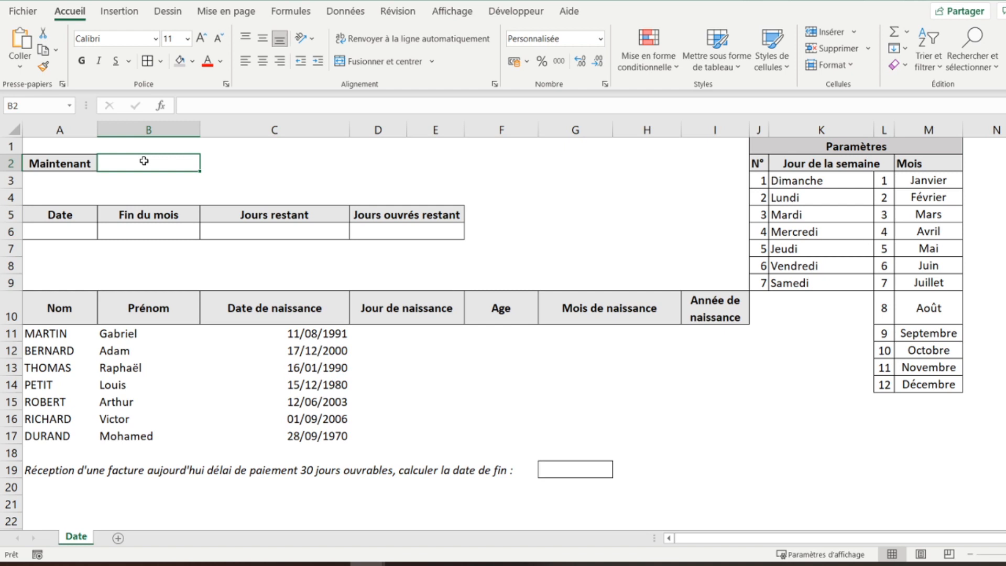
type("=")
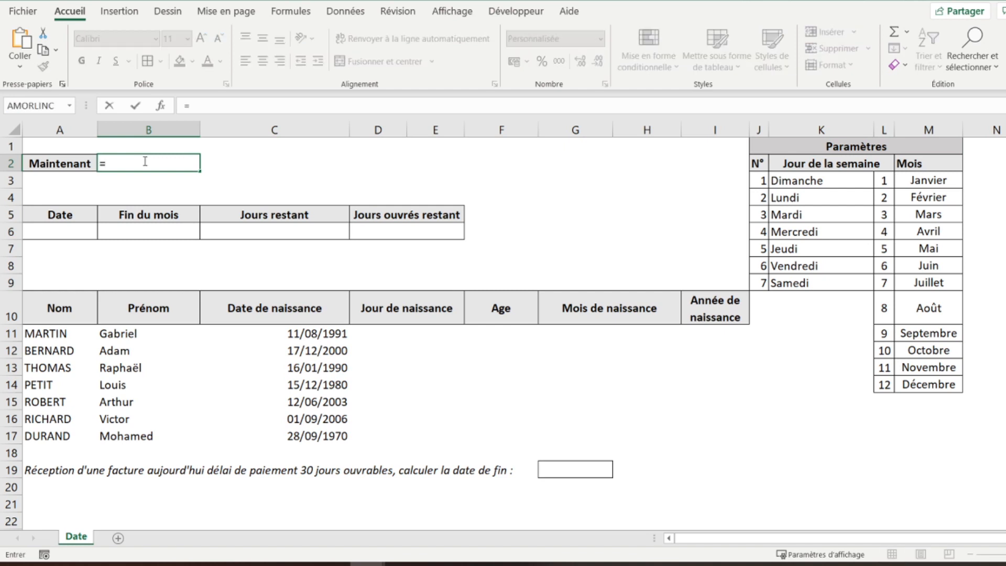
type("maintenant")
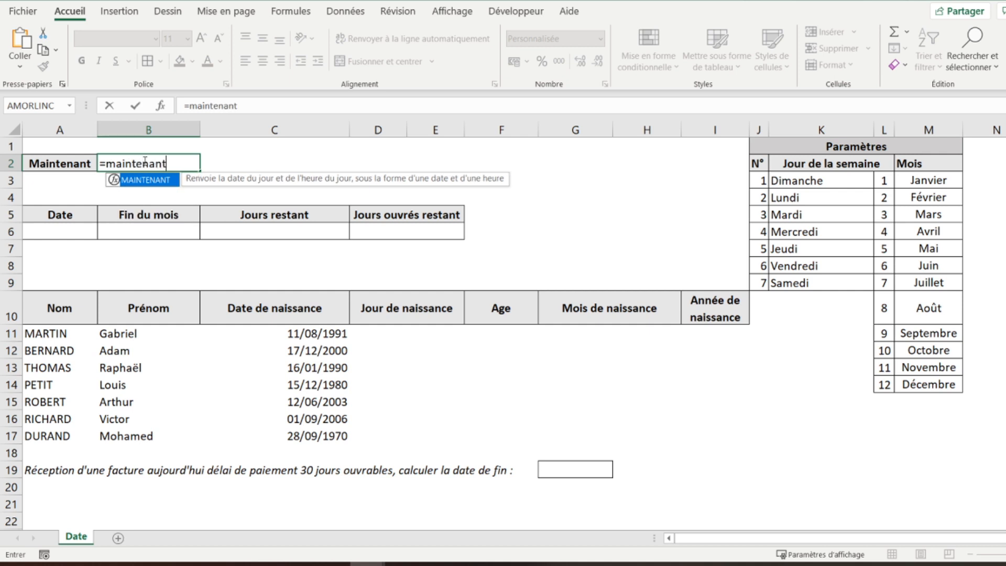
type("()")
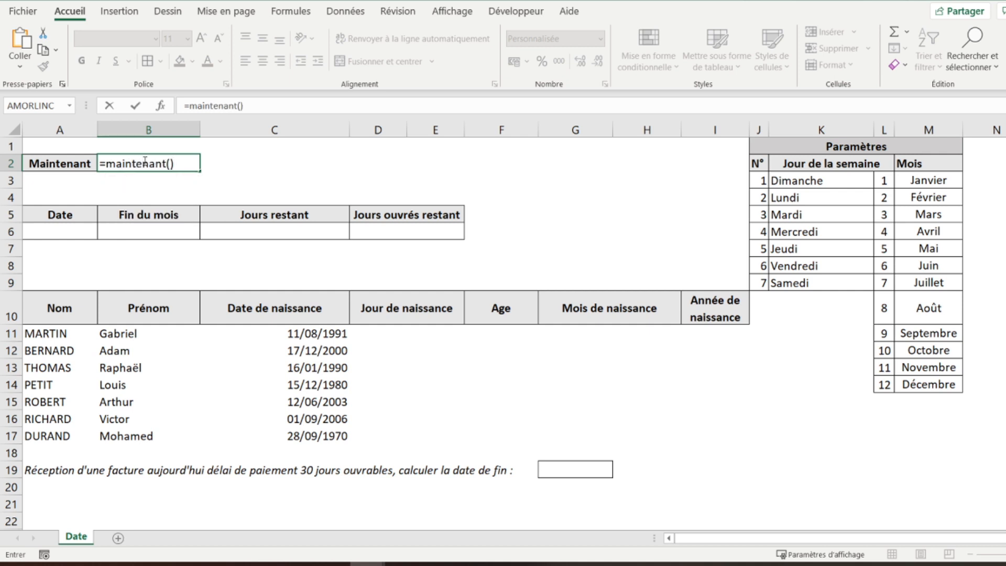
key("Return")
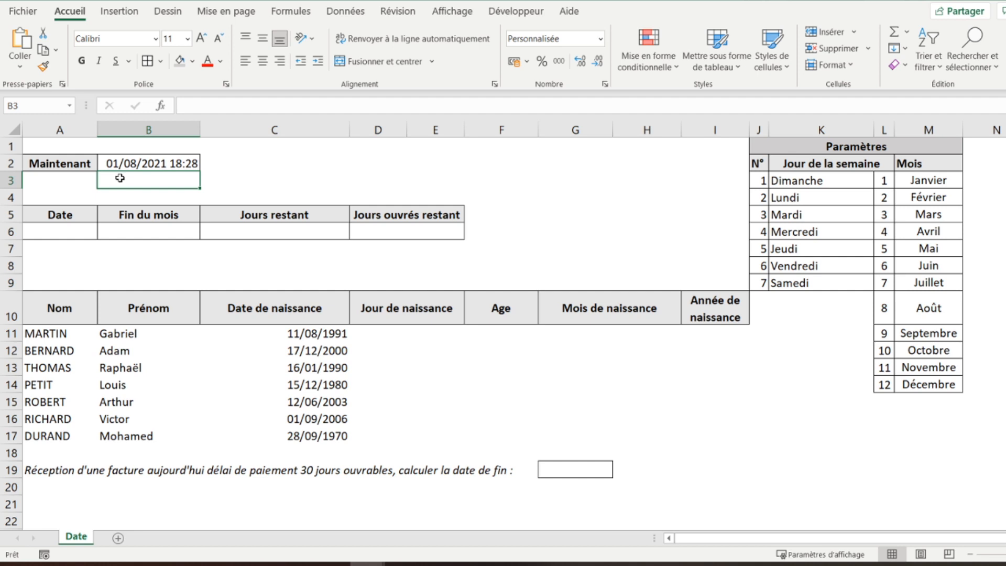
left_click(133, 166)
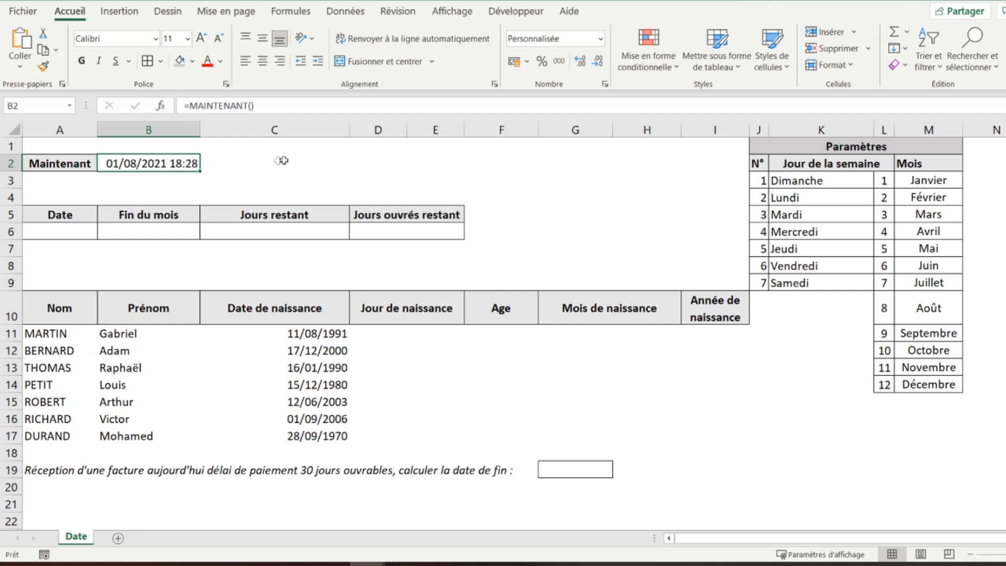
Enter a test value of 1 in cell C2 to trigger a recalculation of the current time, and clear it again.
left_click(305, 160)
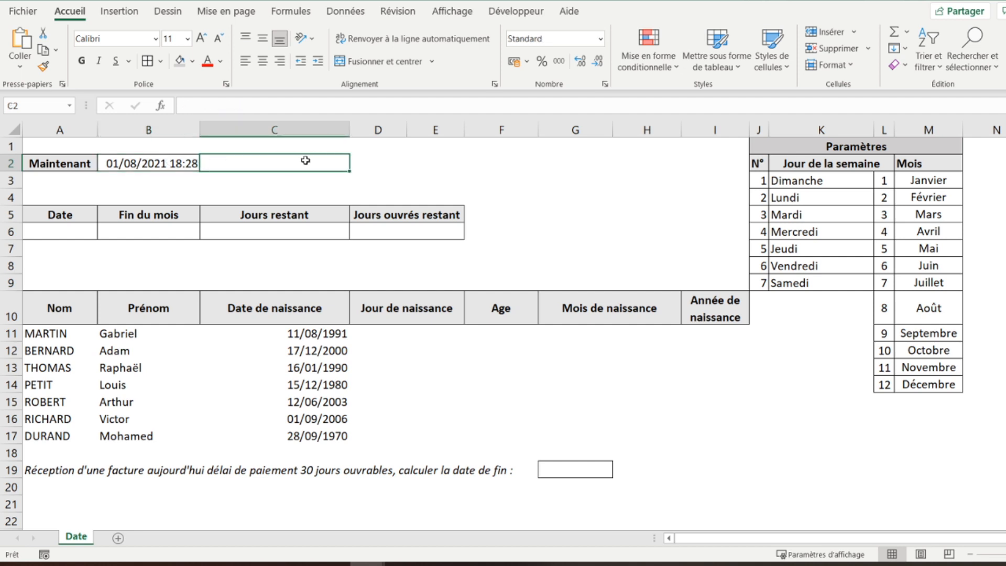
type("1")
key("Return")
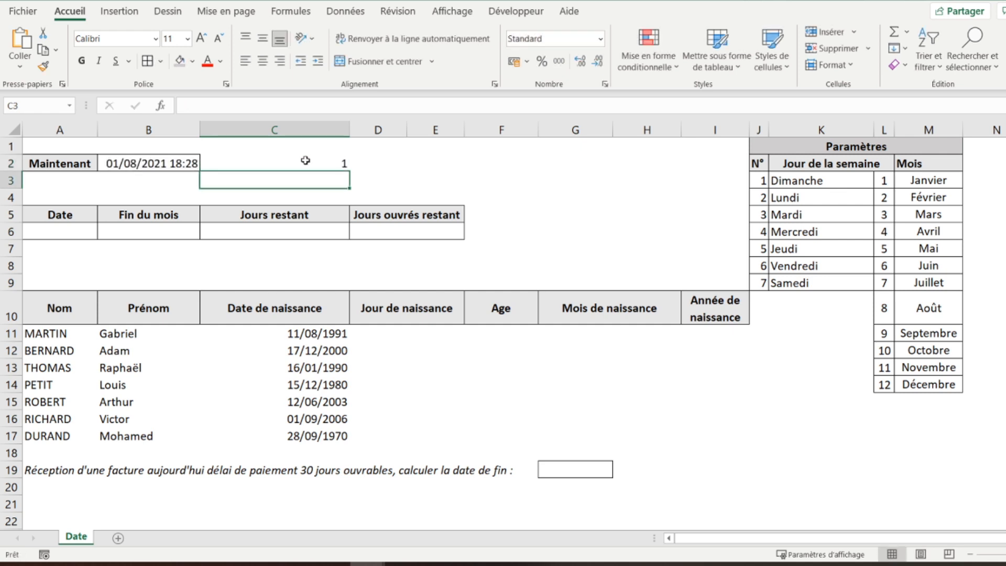
left_click(172, 164)
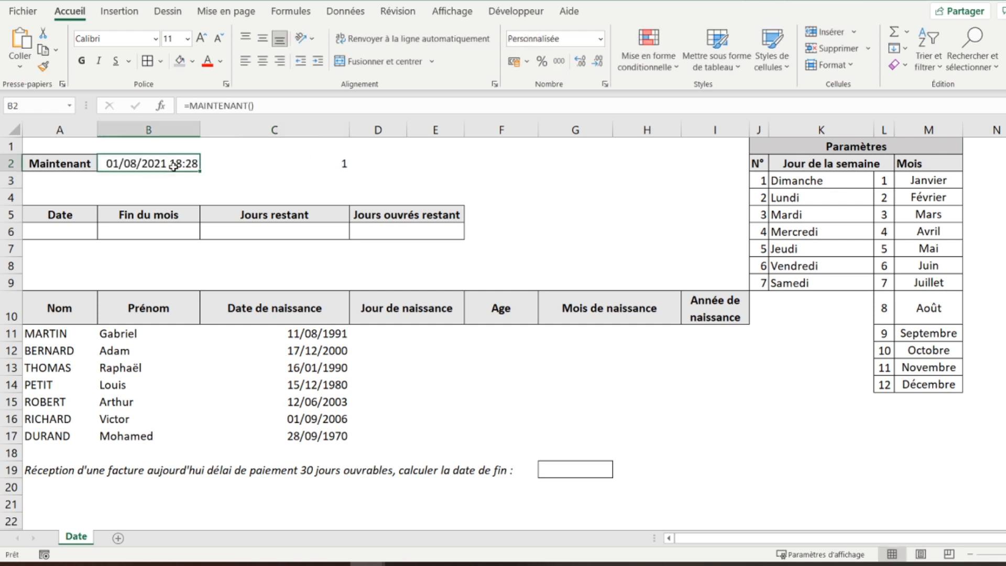
left_click(286, 165)
key("Delete")
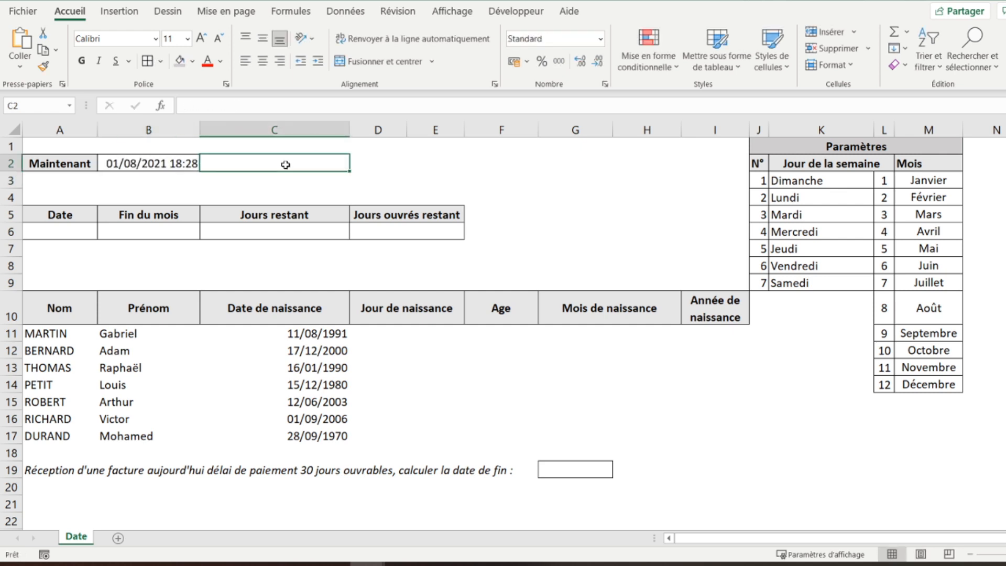
left_click(177, 166)
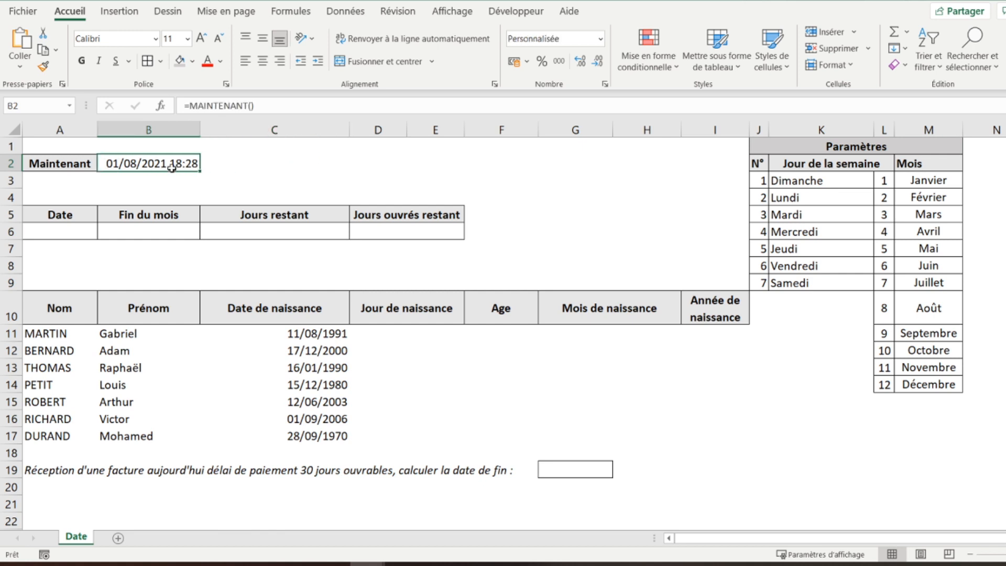
Enter the formula =AUJOURDHUI() in cell A6 under Date to return today's date.
left_click(63, 232)
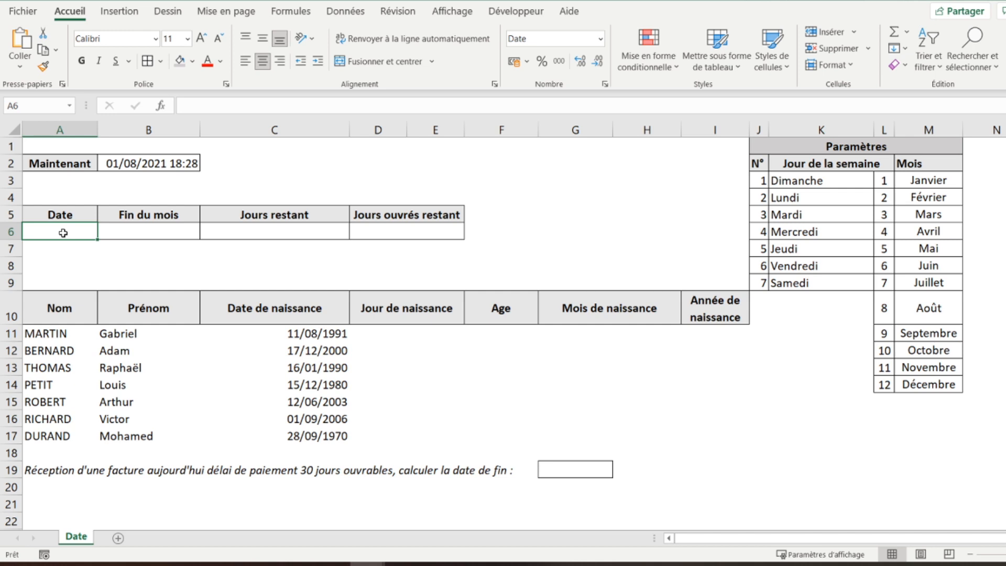
type("=au")
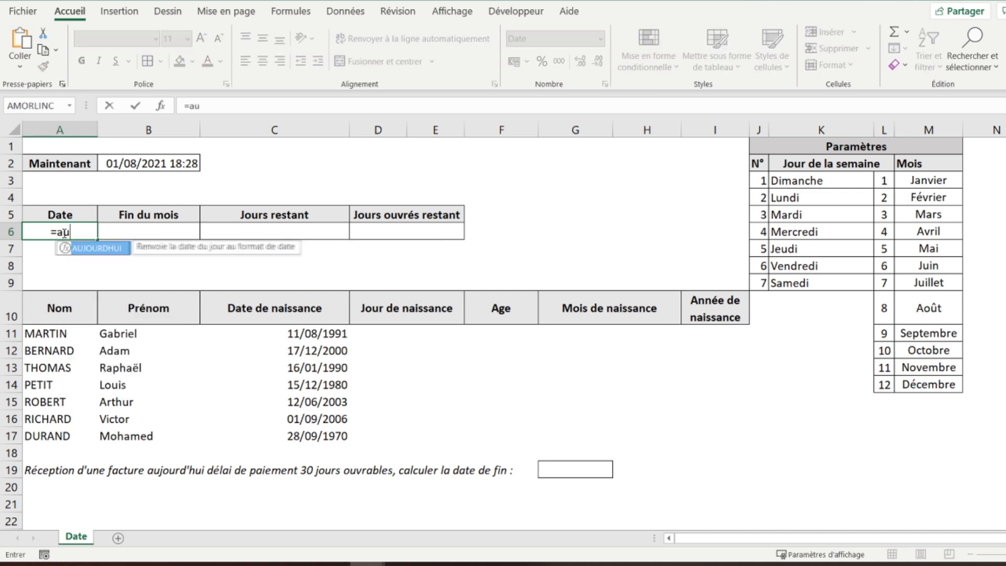
type("jou")
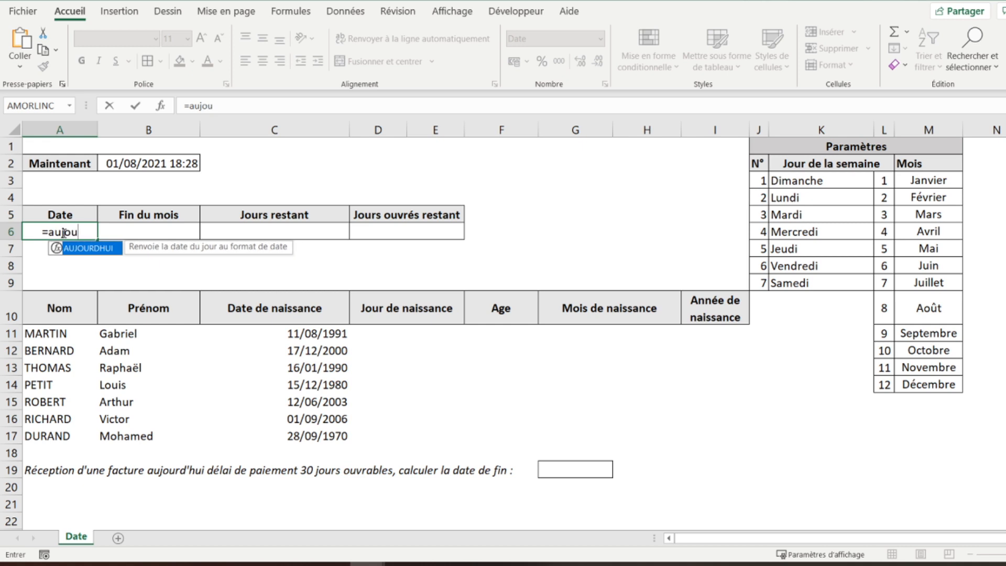
double_click(88, 247)
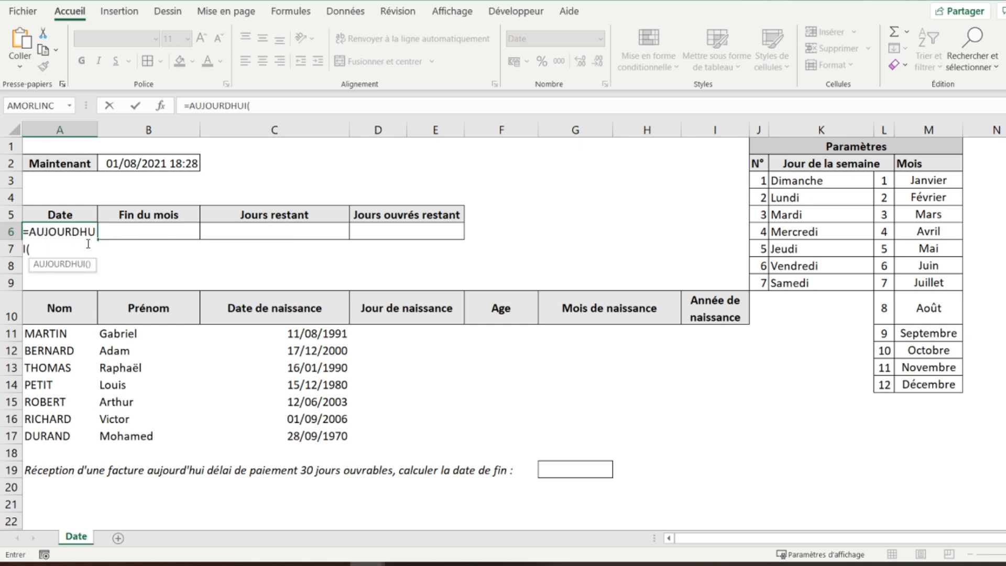
type(")")
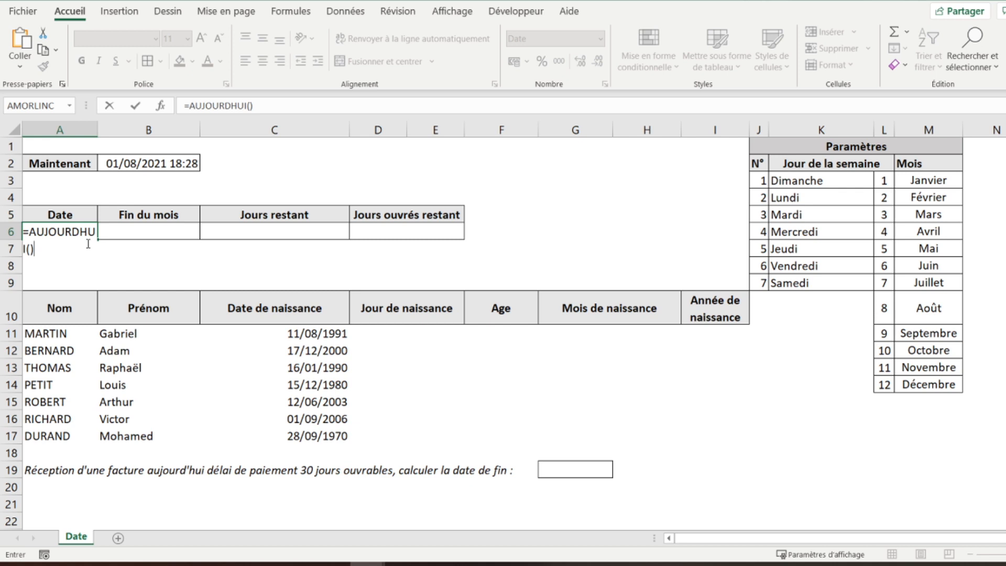
key("Return")
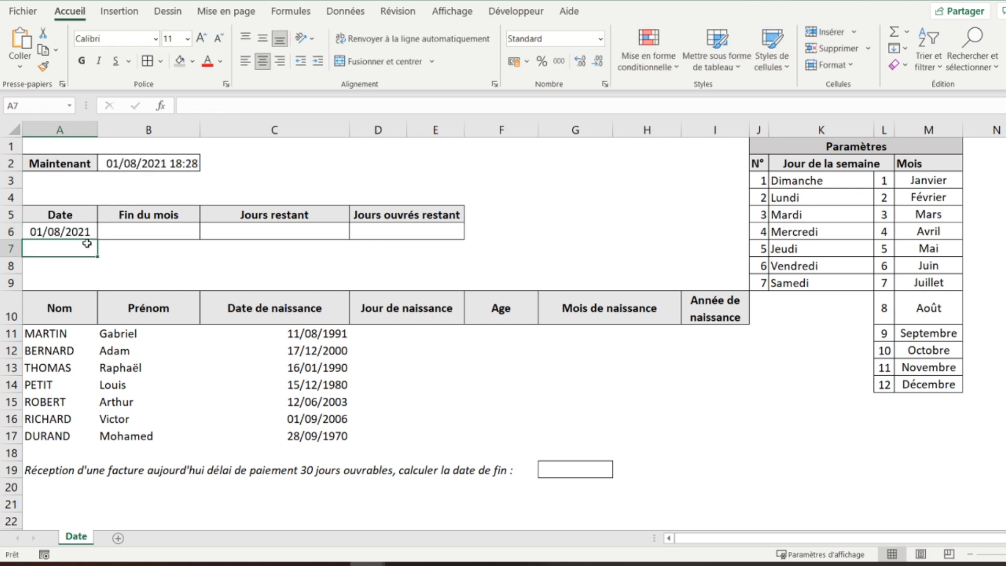
left_click(59, 234)
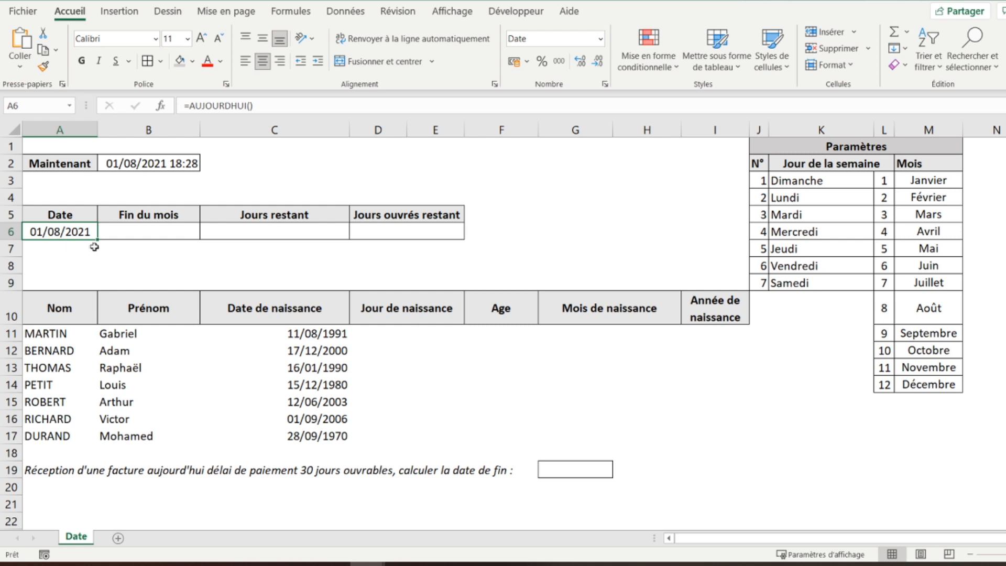
Enter the formula =FIN.MOIS(A6;0) in cell B6 under Fin du mois to return the current month's last day.
left_click(133, 229)
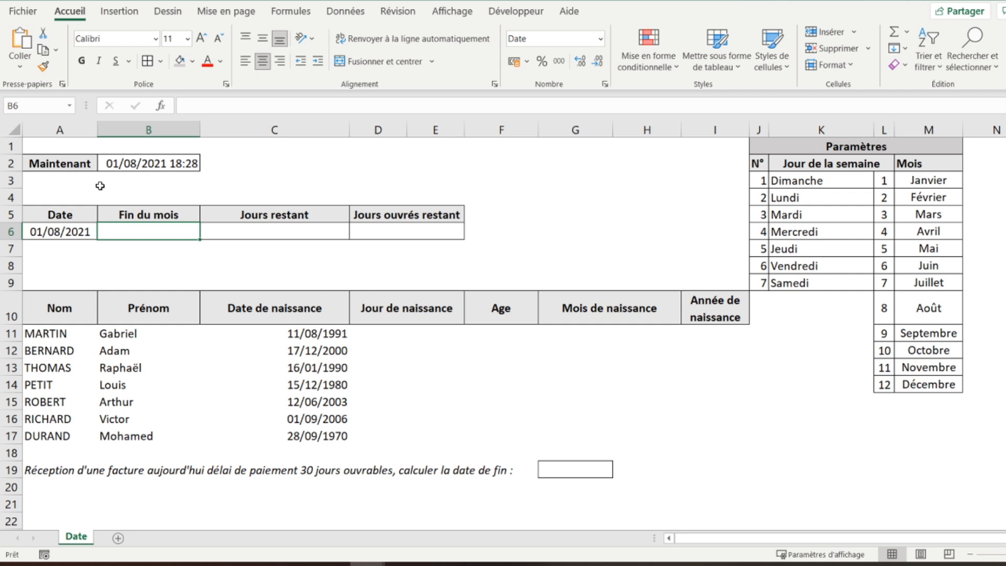
type("=")
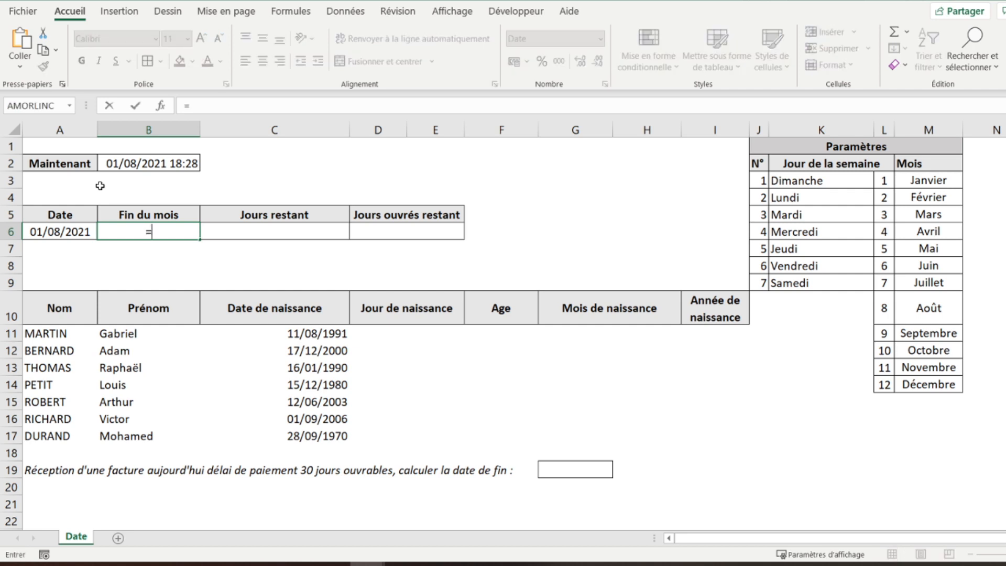
type("fin.m")
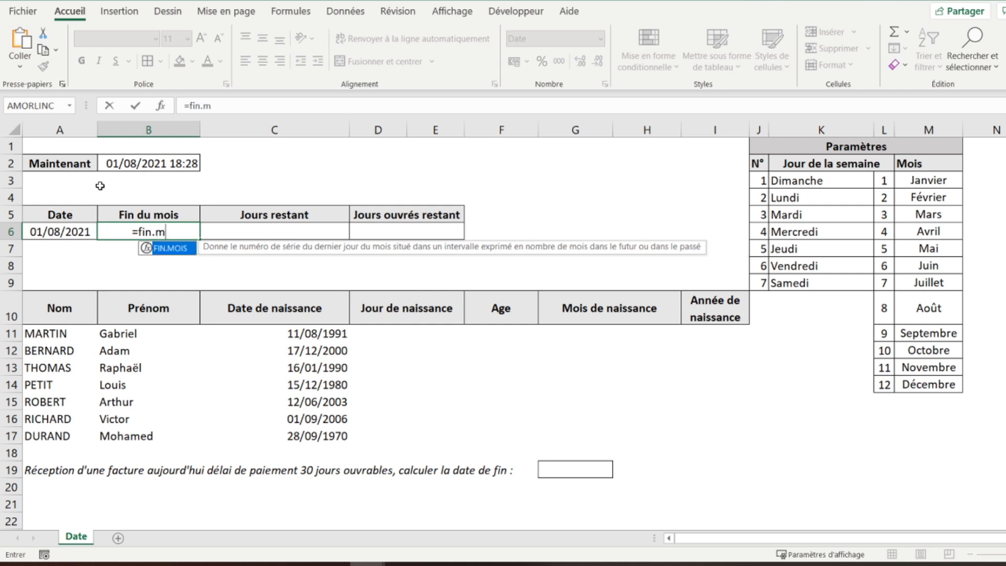
type("ois(")
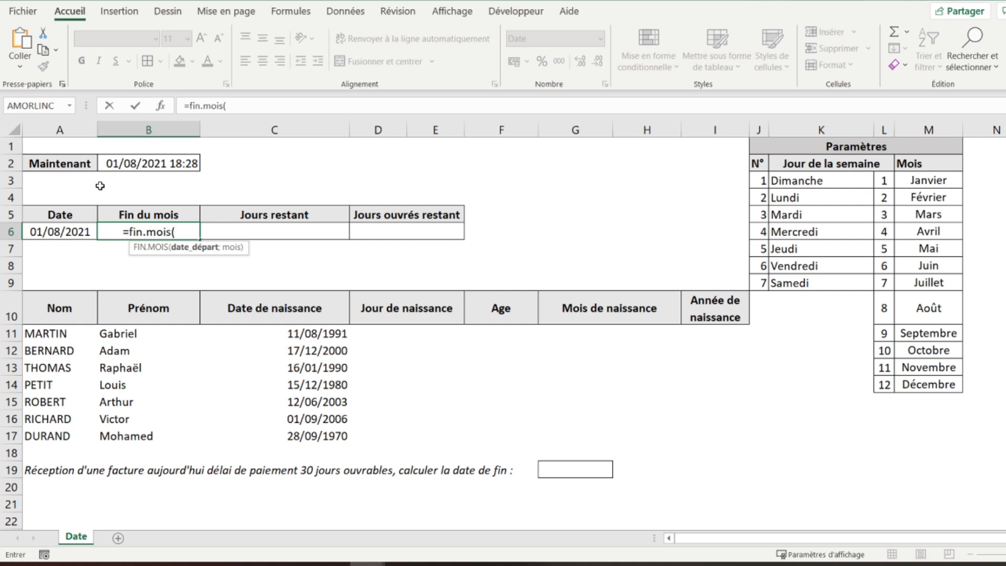
left_click(57, 231)
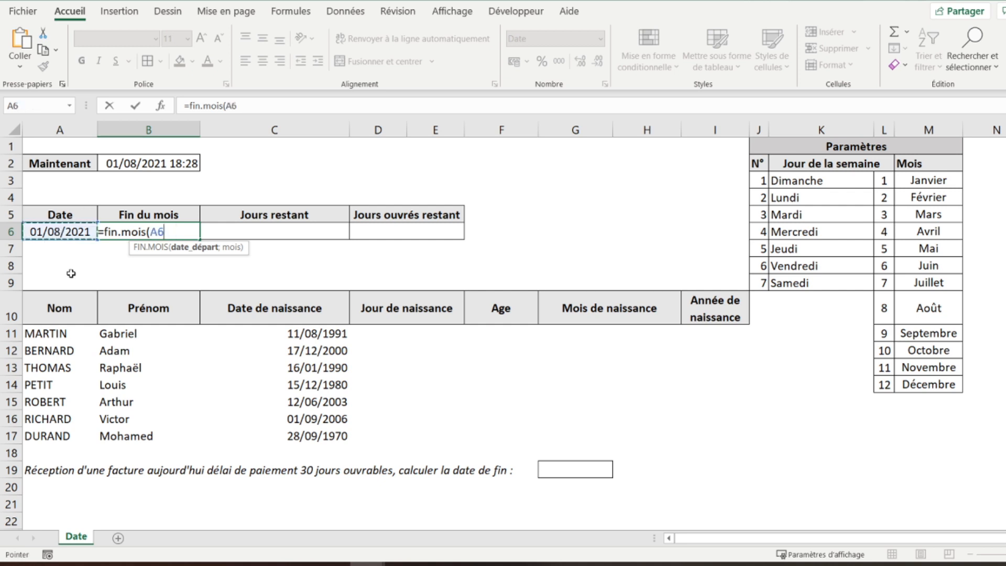
type(";")
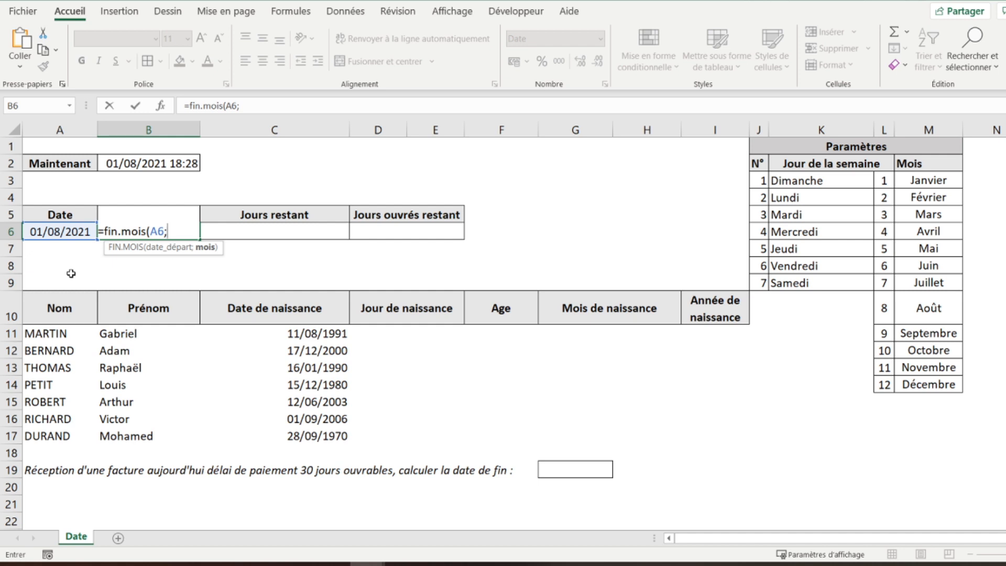
type("0")
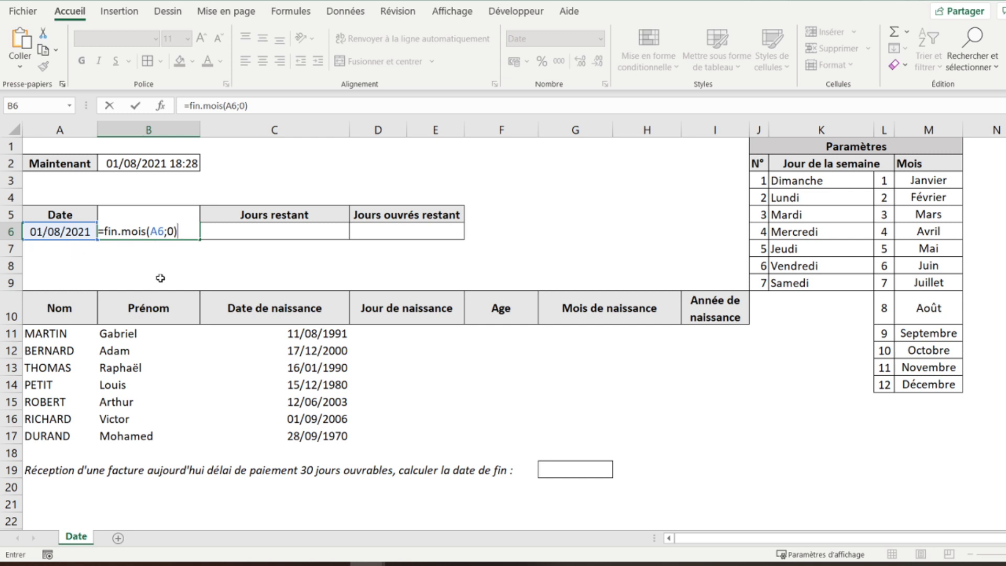
key("Return")
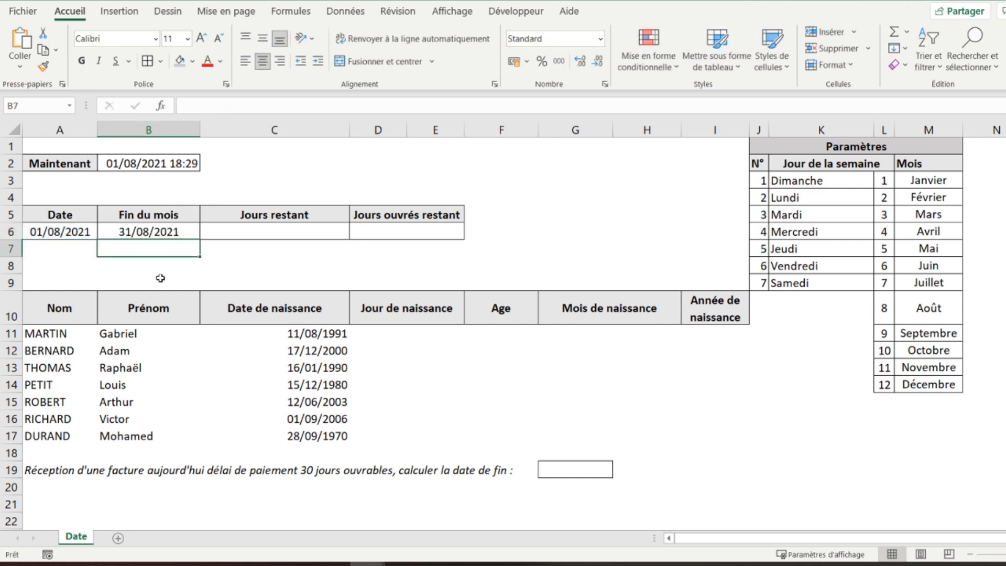
left_click(111, 231)
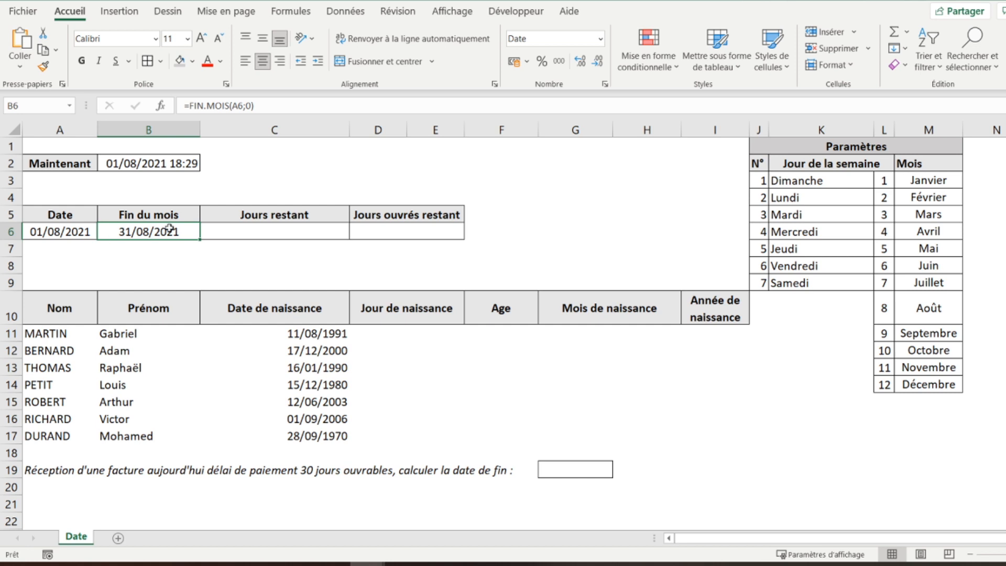
Enter the formula =JOURS360(A6;B6;FAUX) in cell C6 under Jours restant, using the American (NASD) method.
left_click(229, 228)
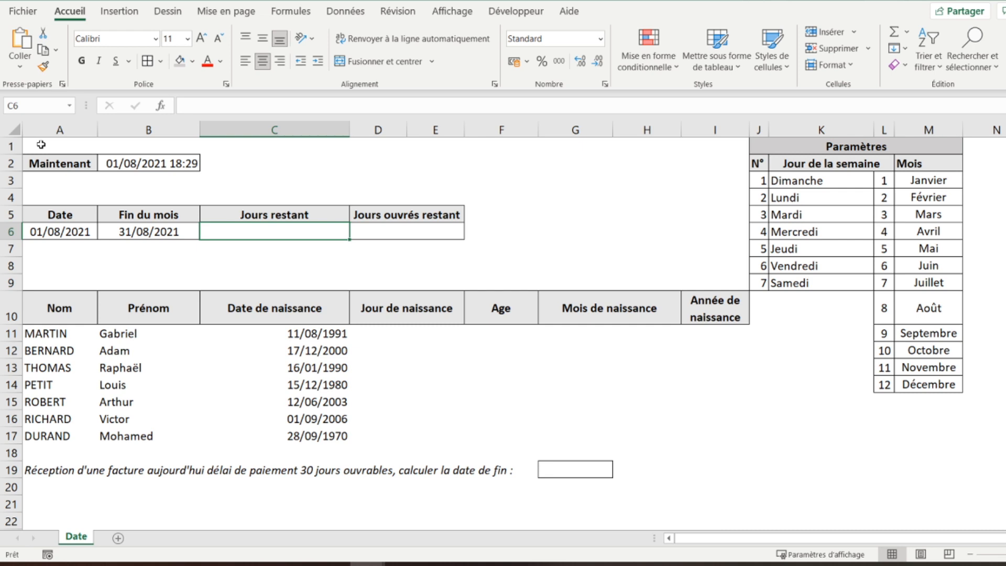
type("=jours")
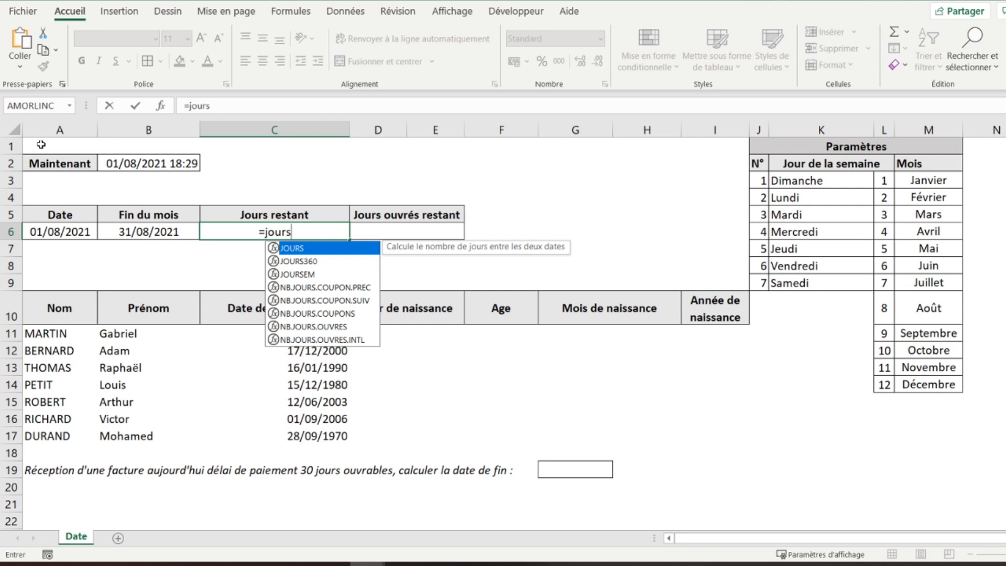
type("360")
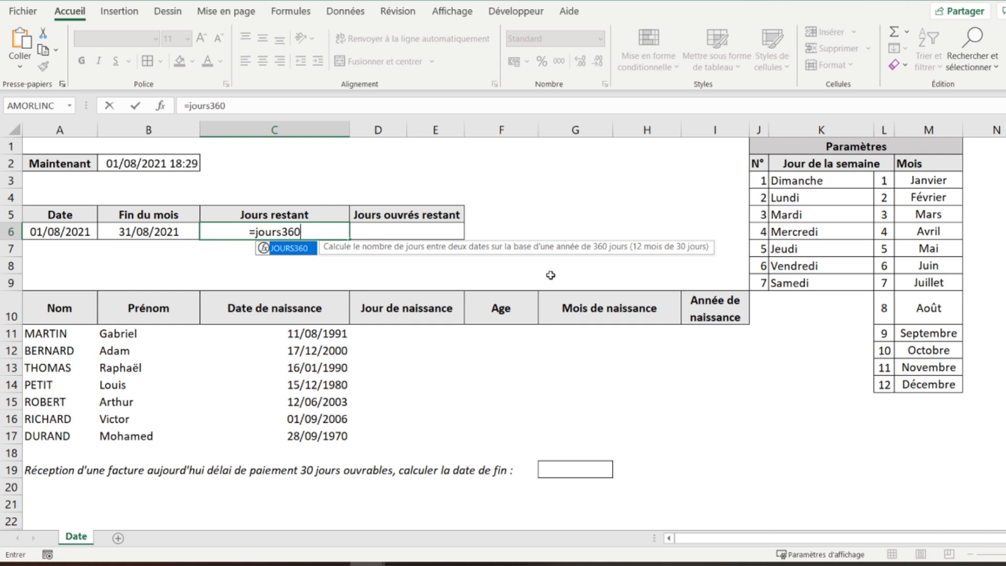
type("(")
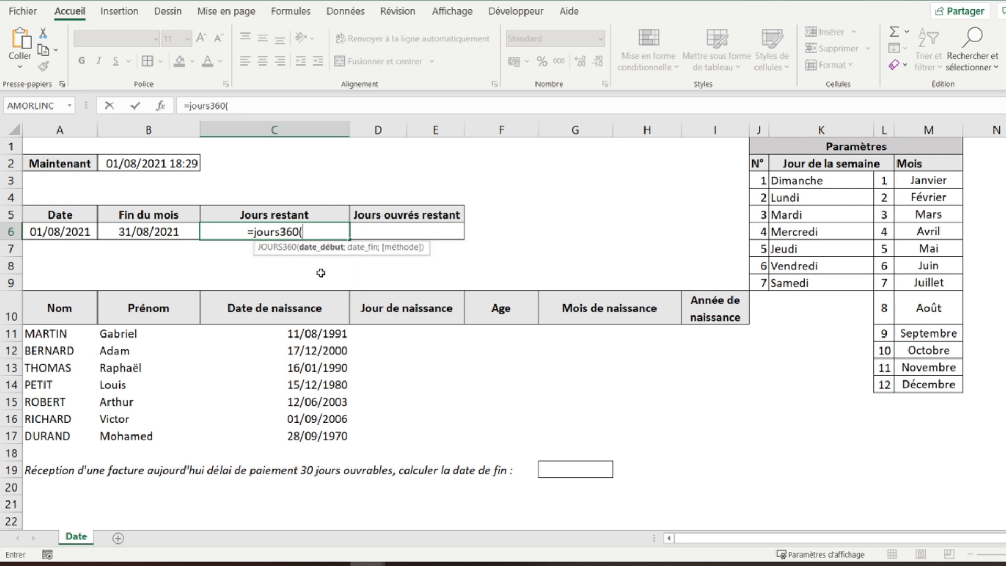
left_click(51, 234)
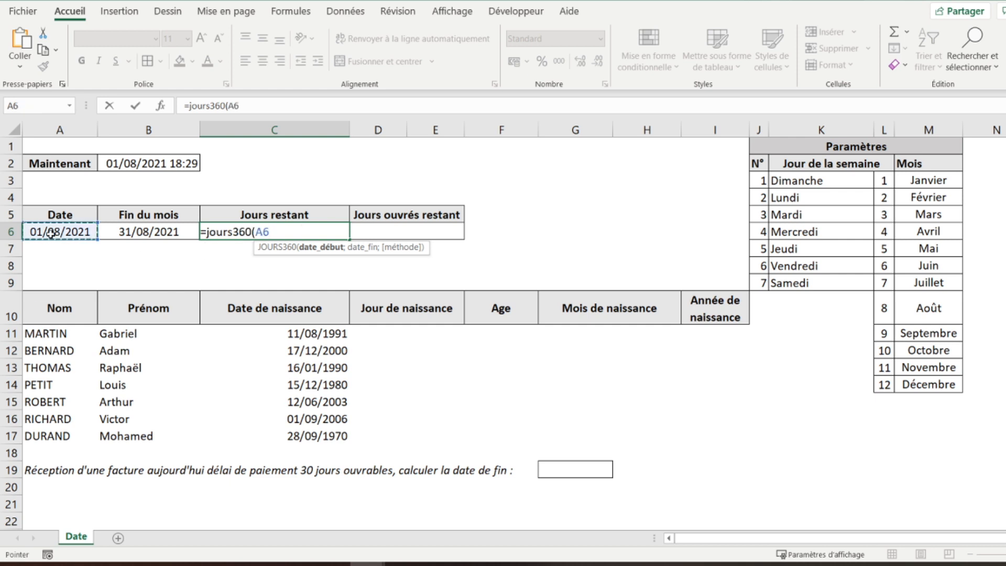
type(";")
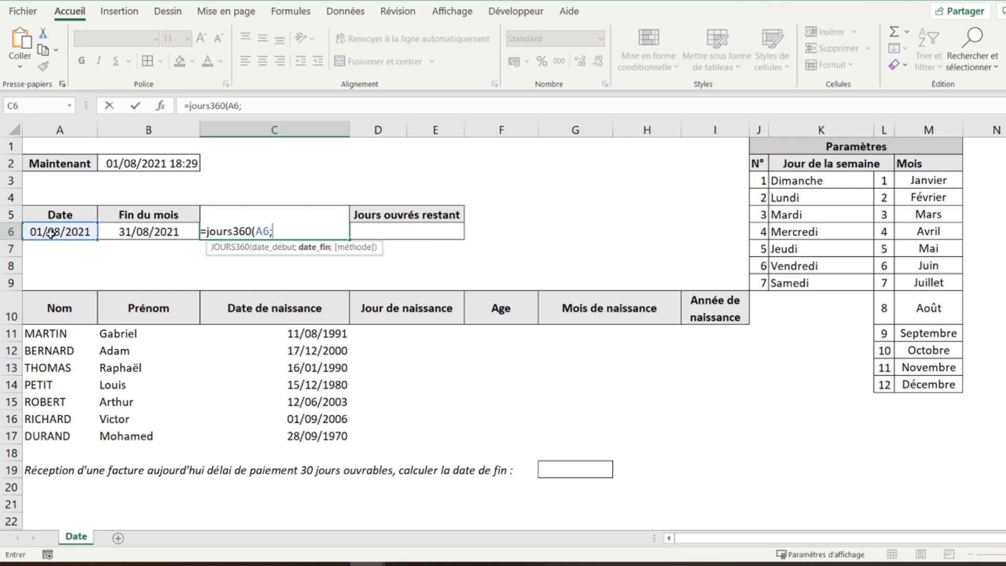
left_click(137, 232)
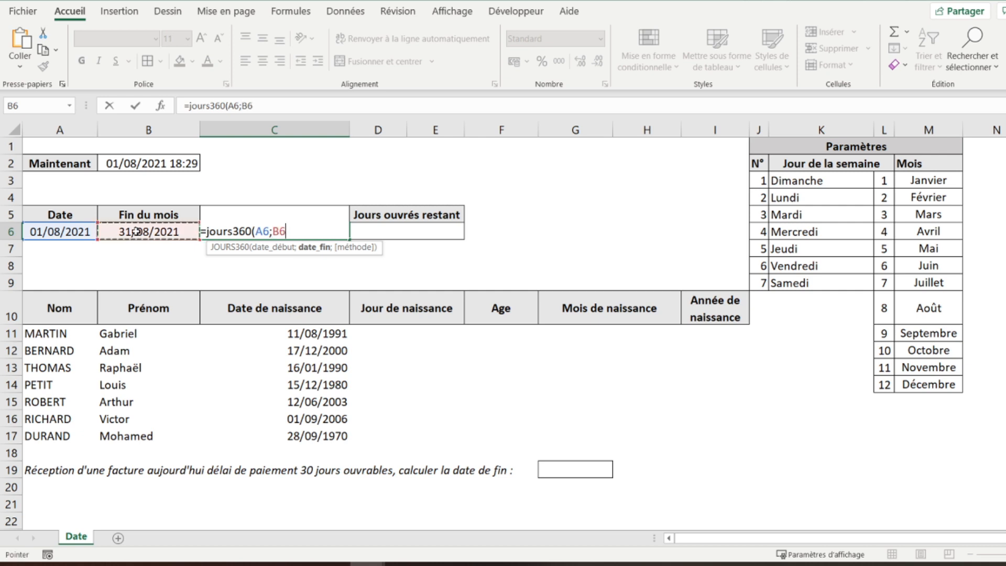
type(";")
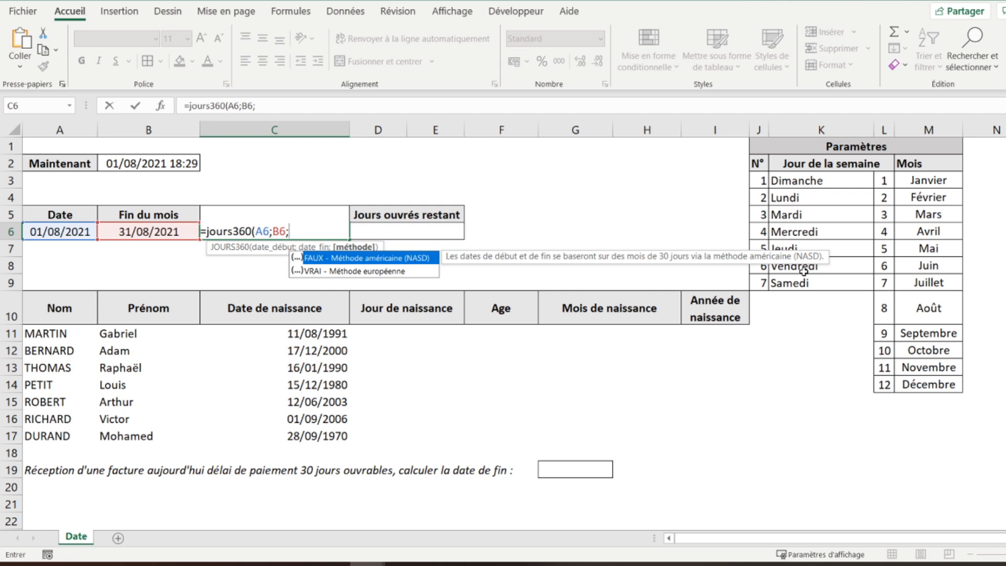
left_click(346, 271)
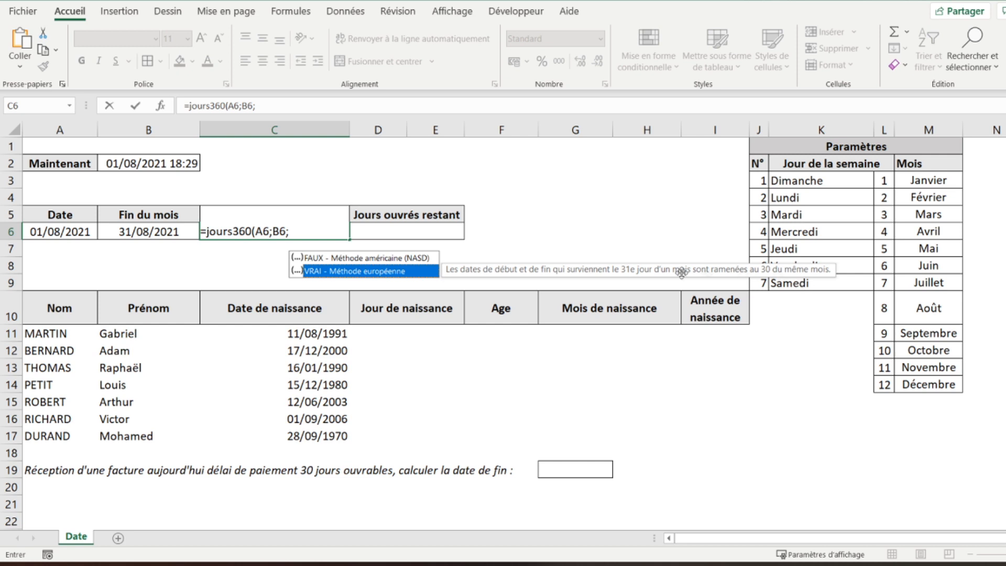
left_click(354, 259)
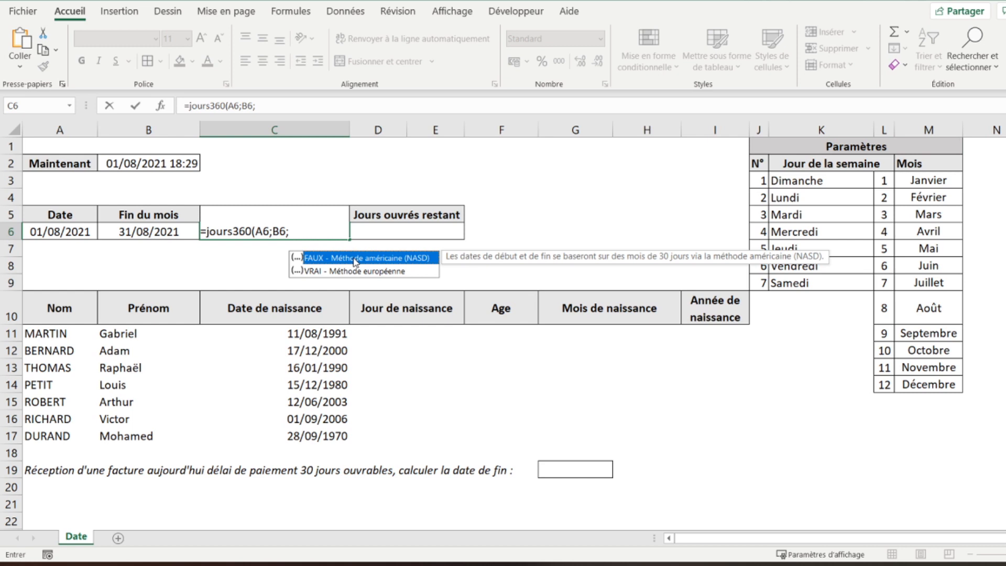
double_click(355, 259)
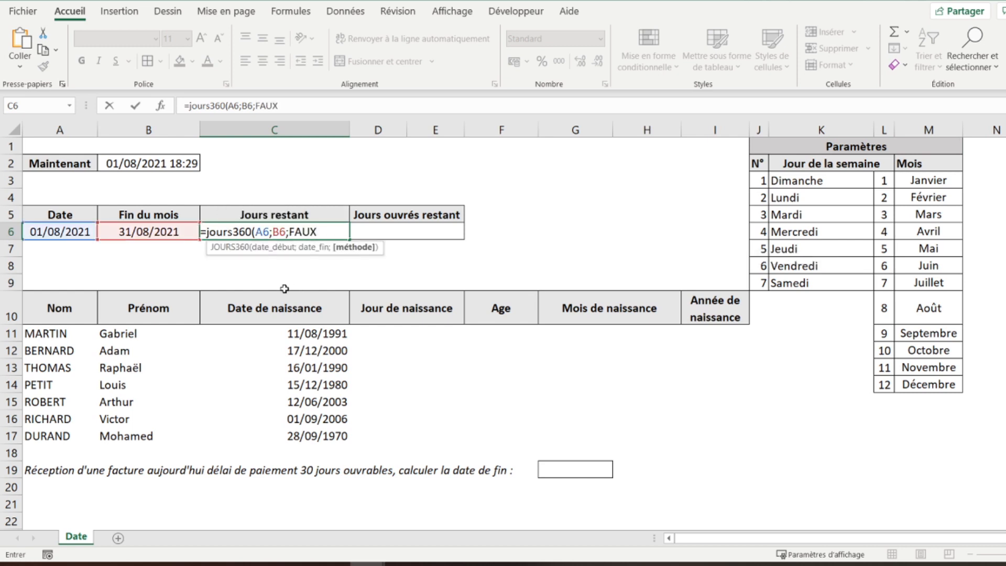
type(")")
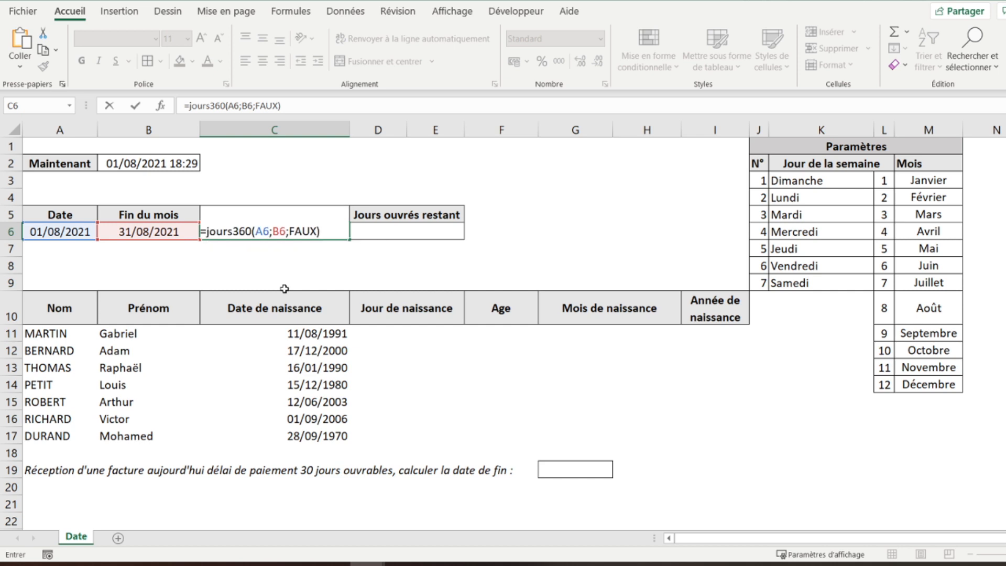
key("Return")
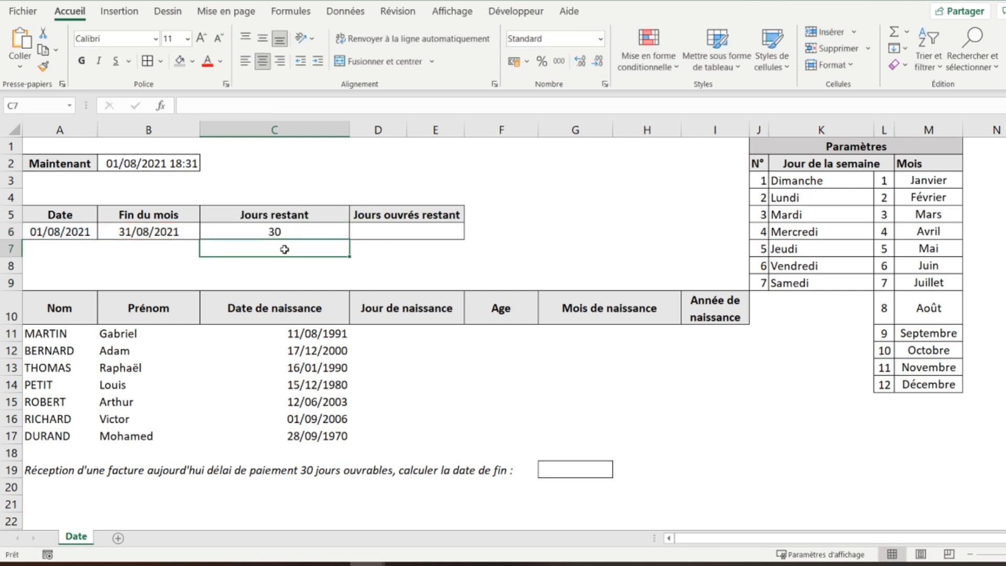
left_click(307, 233)
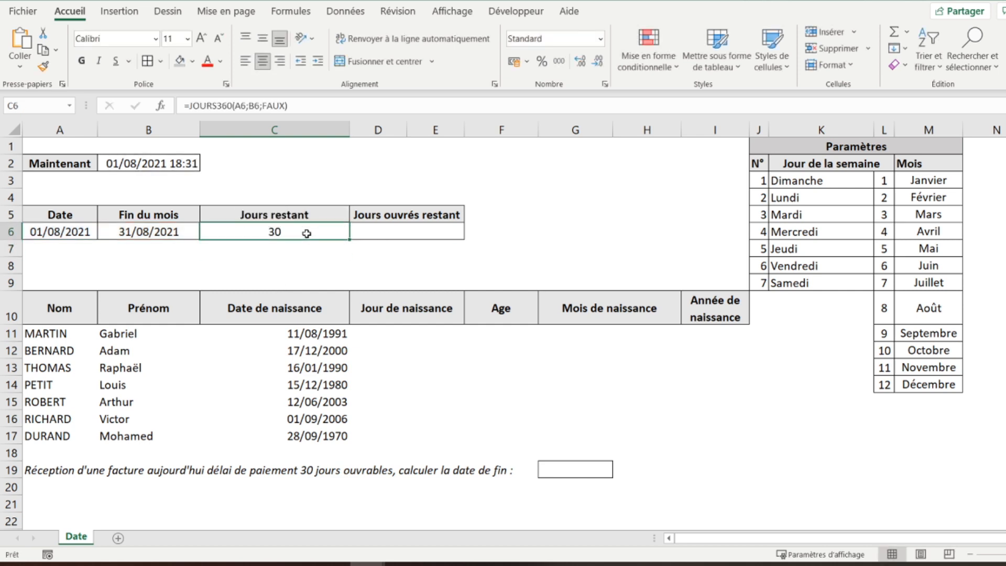
left_click(49, 231)
Enter the formula =NB.JOURS.OUVRES(A6;B6) in cell D6 under Jours ouvrés restant, without a holidays argument.
left_click(377, 232)
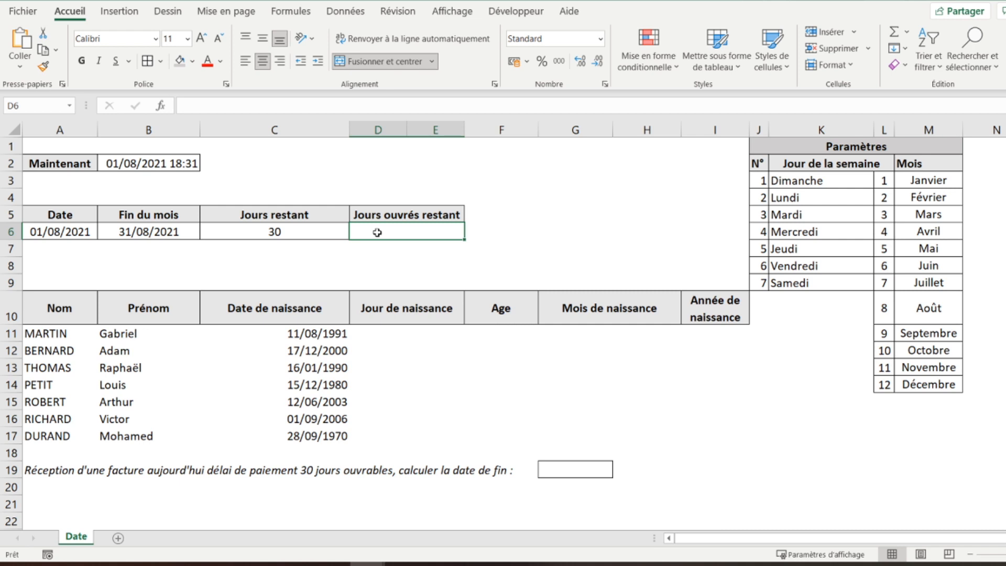
type("=")
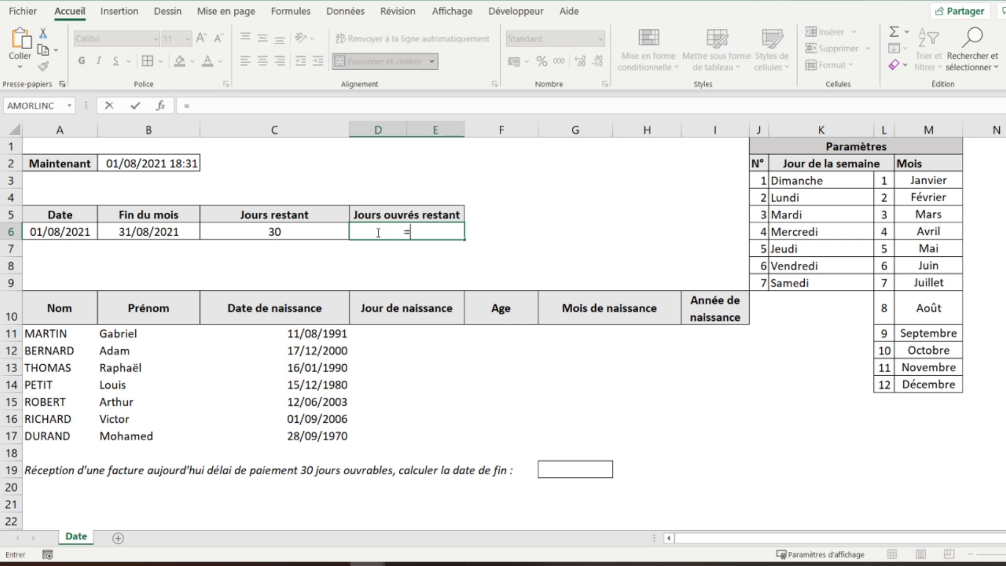
type("nb.")
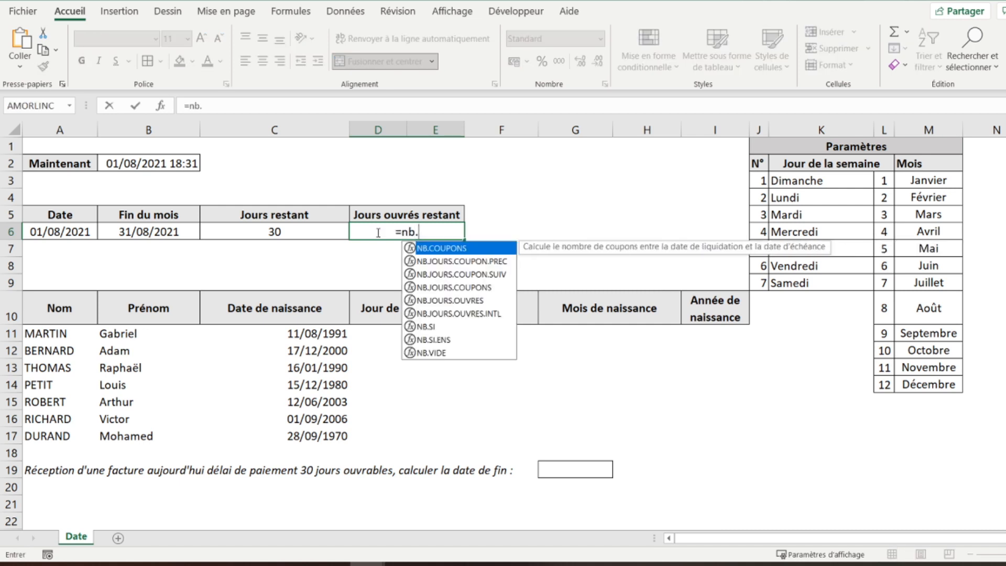
type("jour")
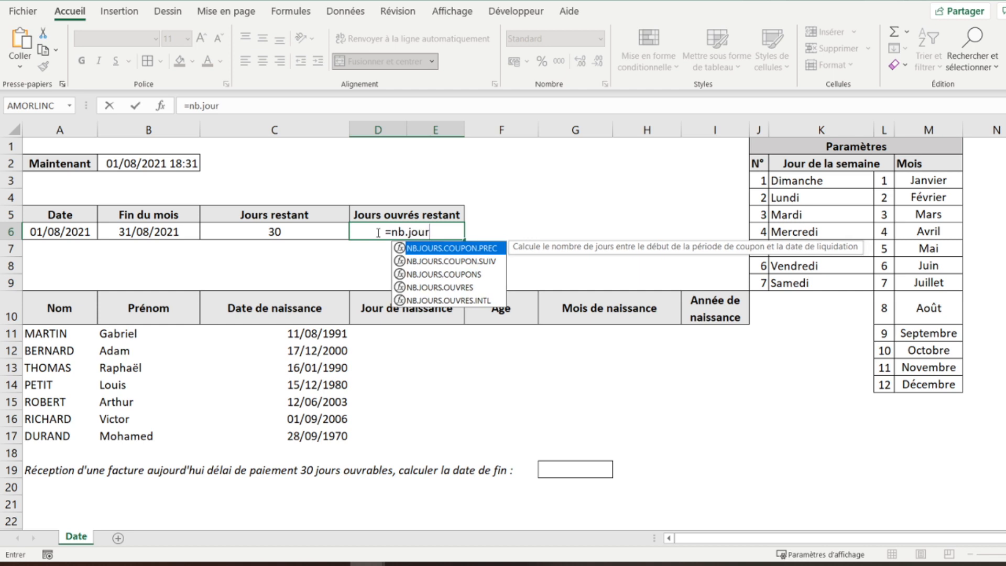
type("s.")
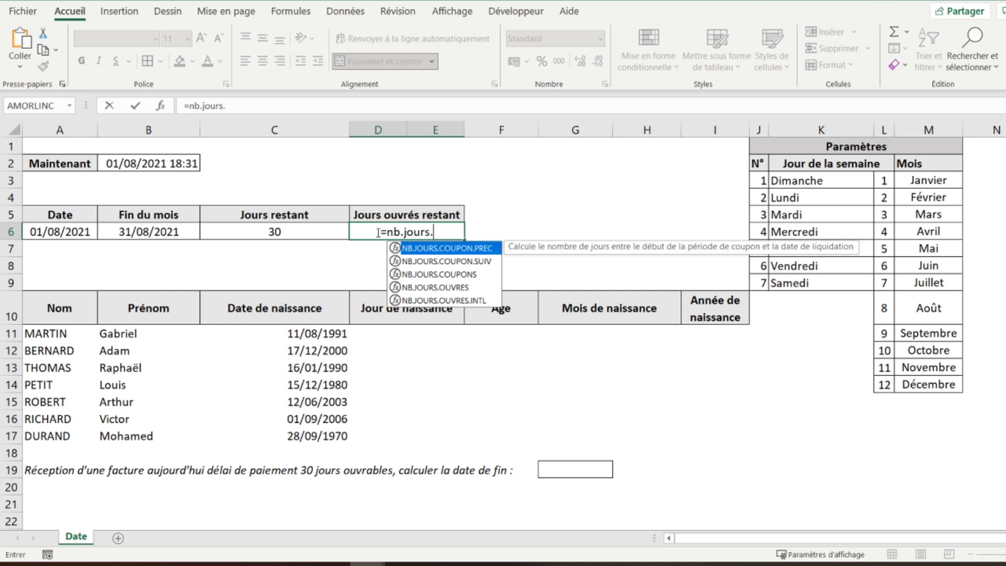
type("ouvres")
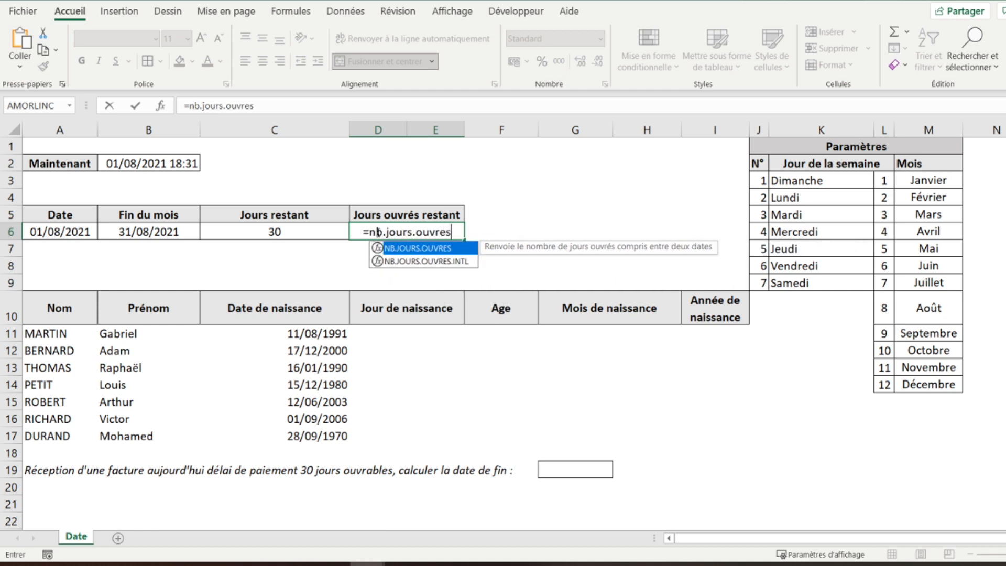
type("(")
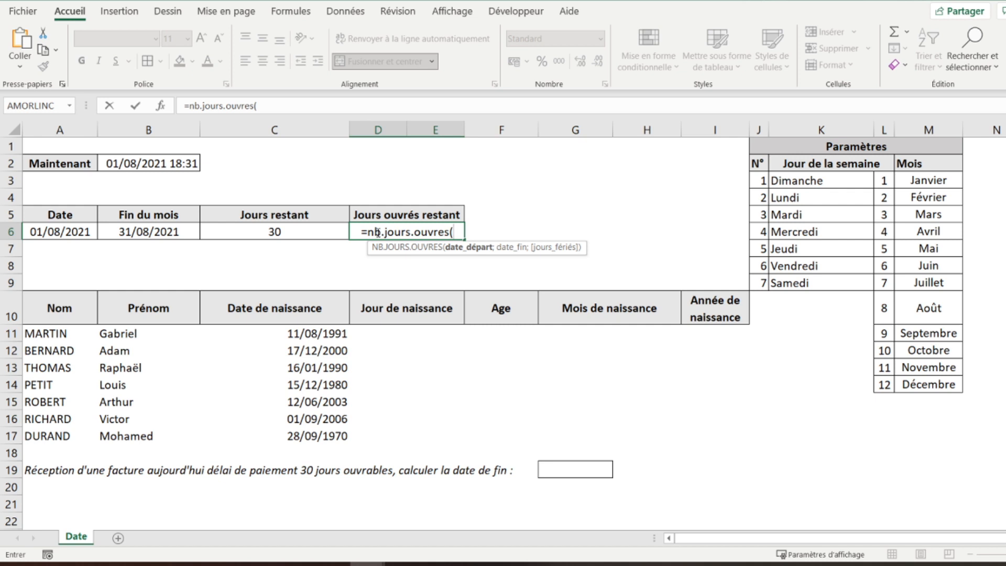
left_click(49, 235)
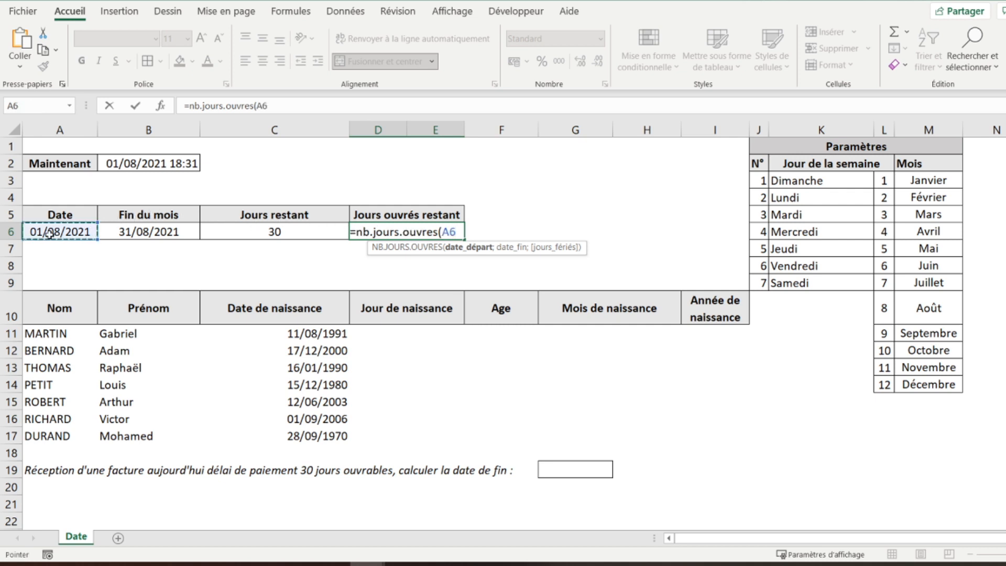
type(";")
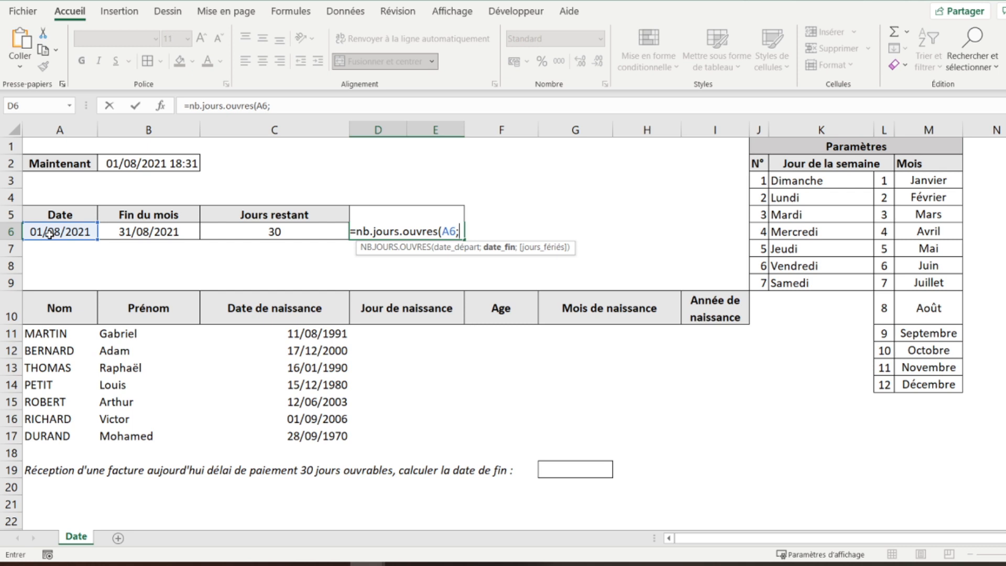
left_click(145, 230)
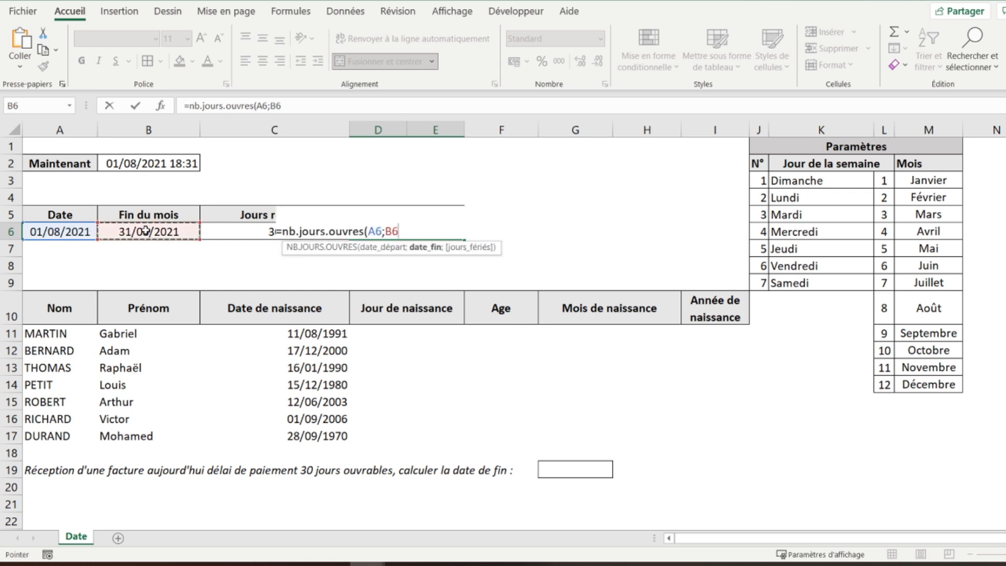
type(";")
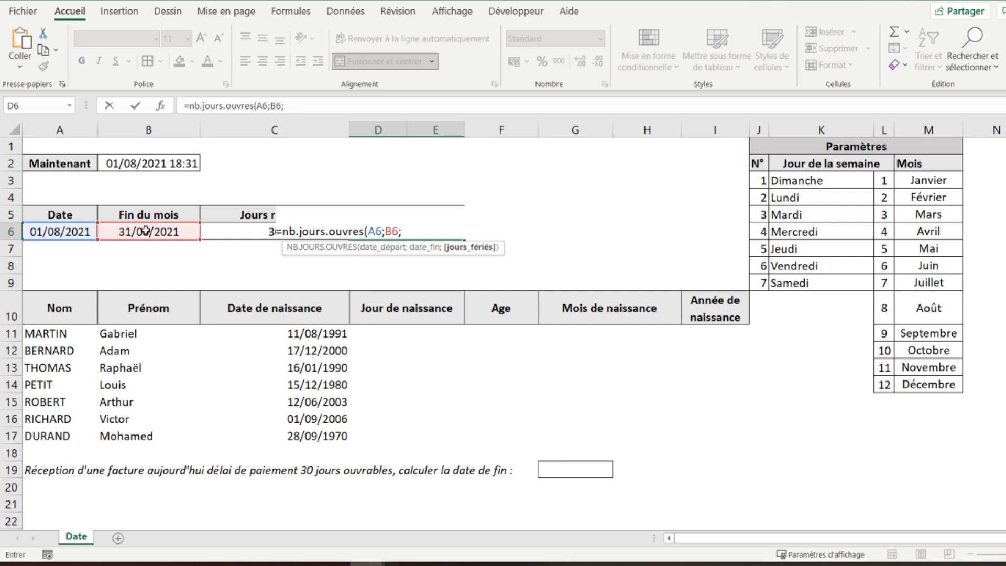
key("BackSpace")
type(")")
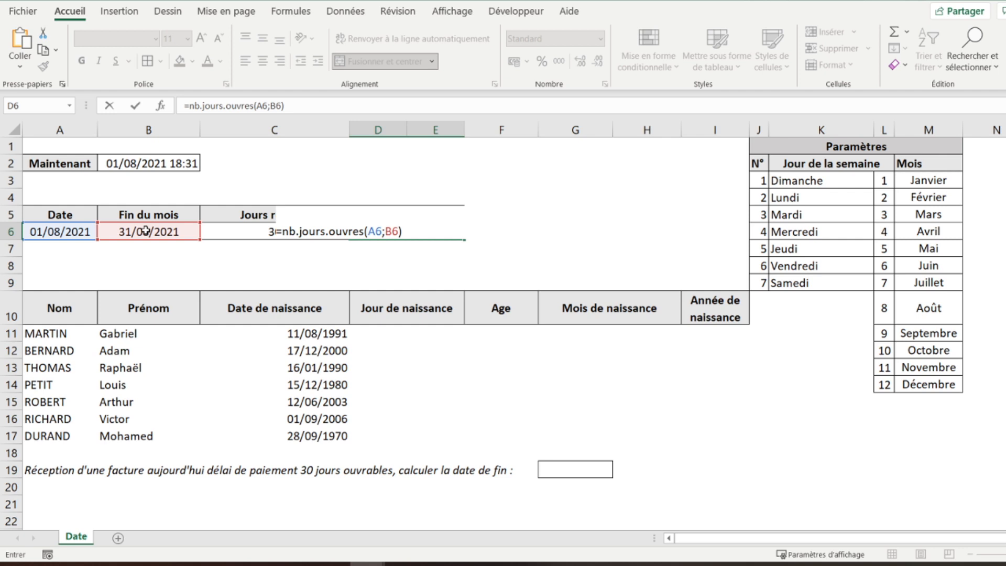
key("Return")
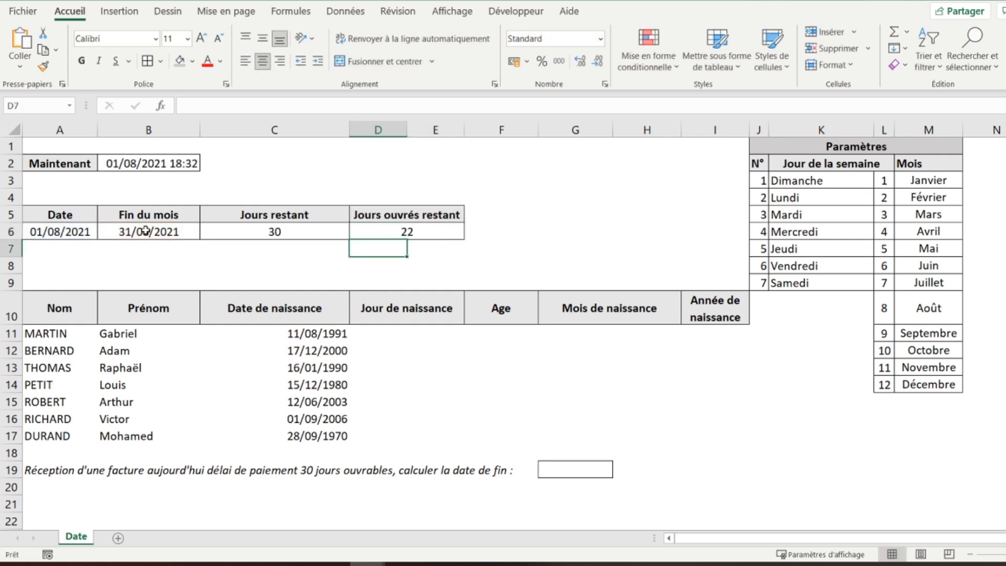
left_click(384, 228)
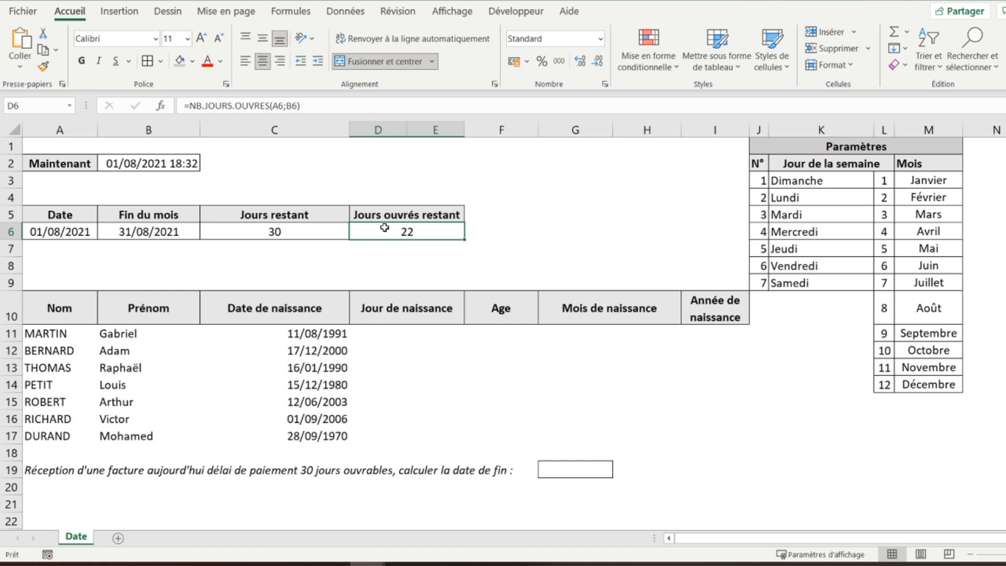
left_click(58, 233)
left_click(145, 234)
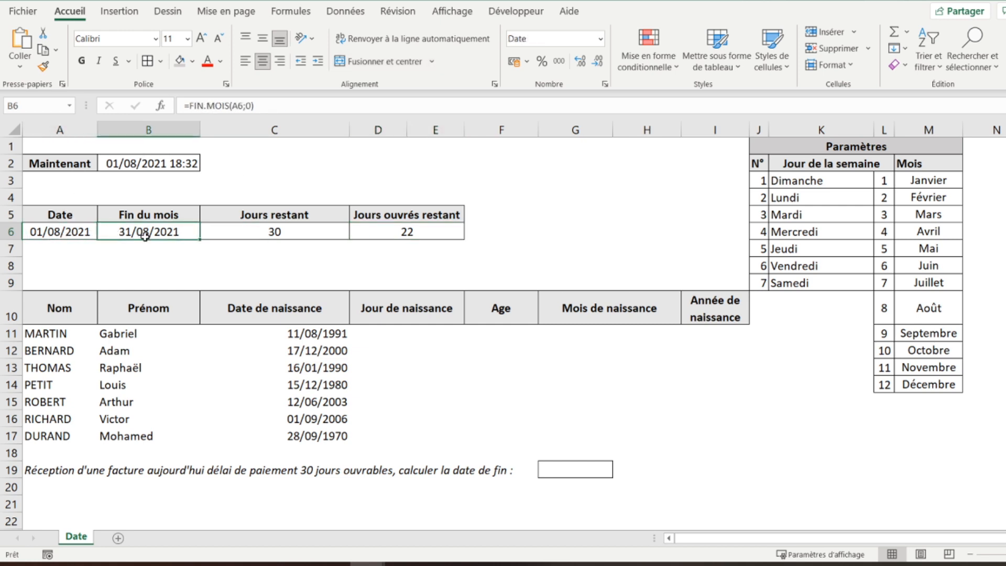
left_click(360, 228)
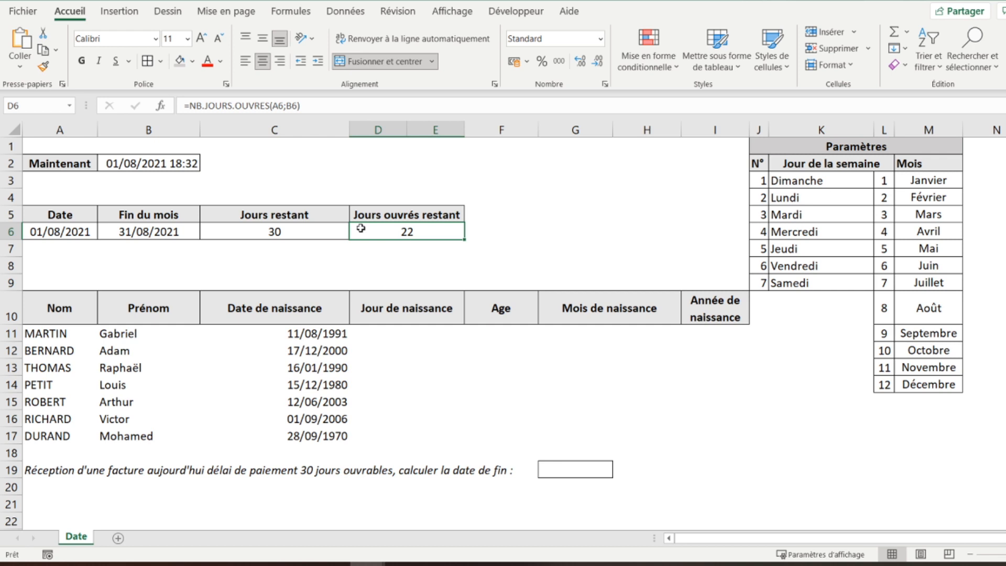
Enter the formula =JOURSEM(C11;1) in cell D11 under Jour de naissance, numbering days from 1 (Sunday) to 7 (Saturday).
left_click(269, 335)
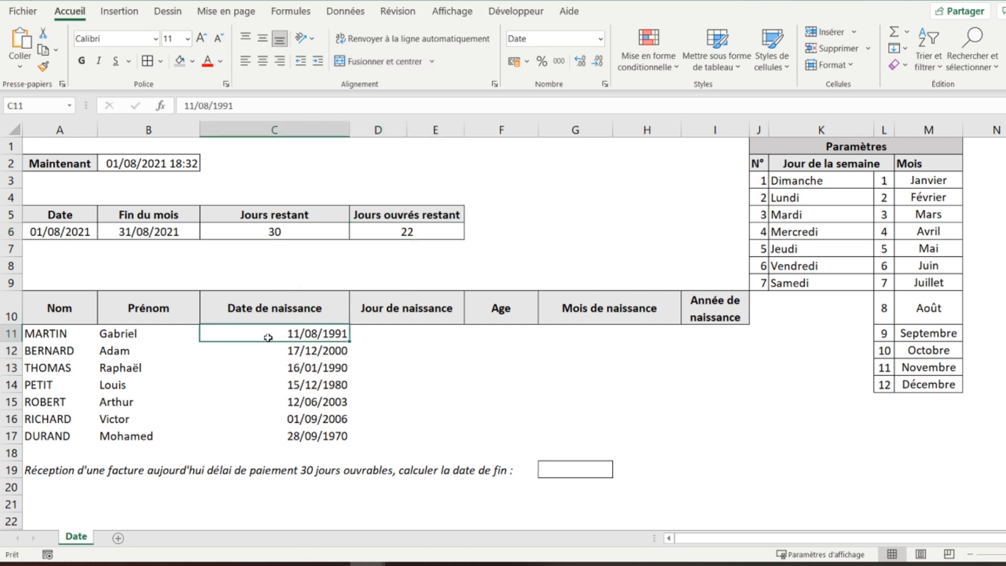
left_click(377, 336)
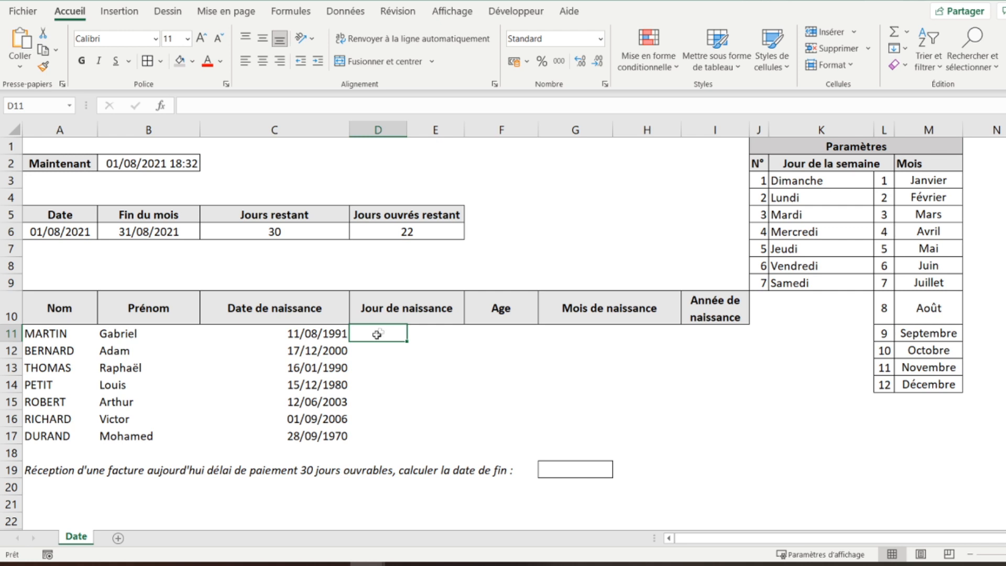
left_click(304, 333)
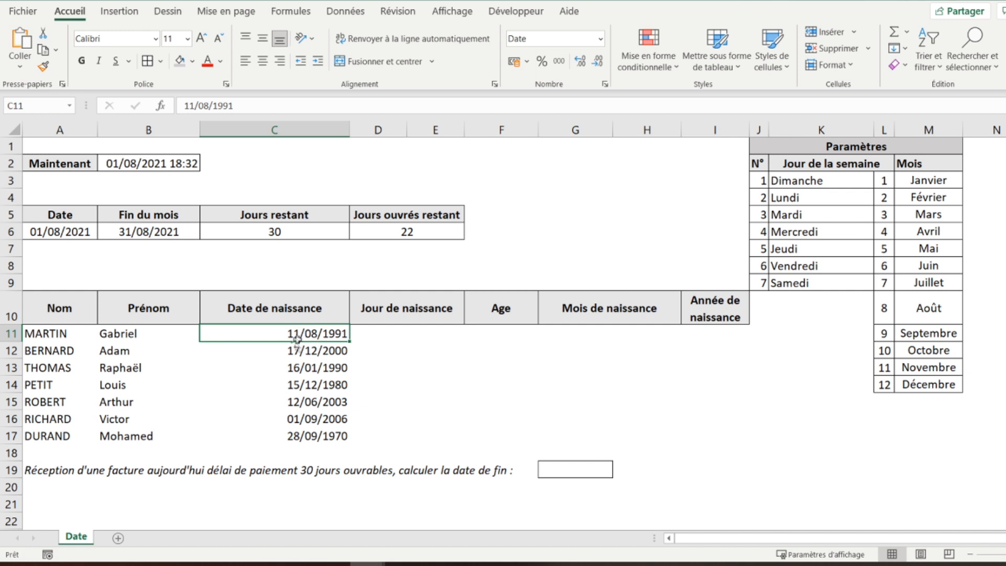
left_click(361, 334)
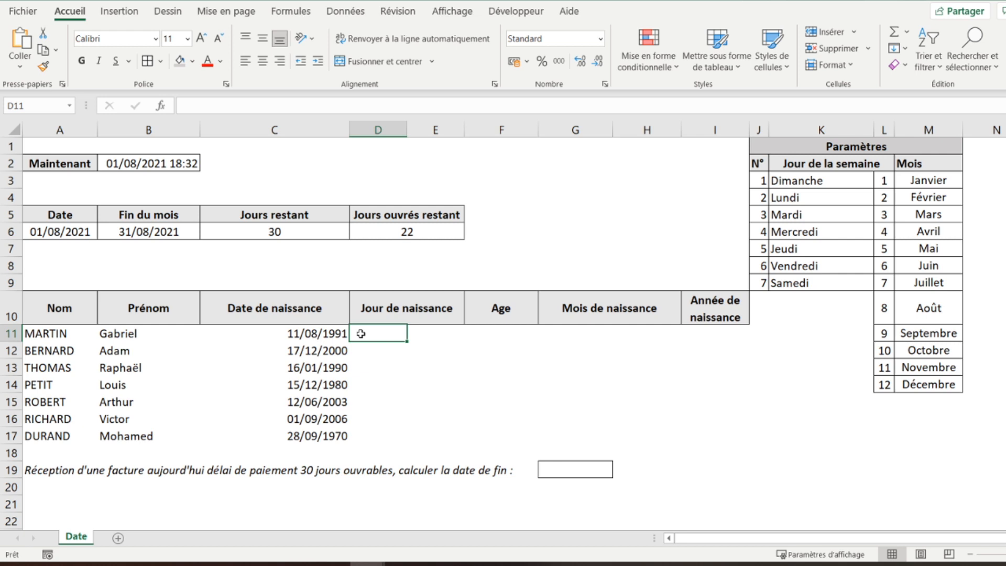
type("=joursem")
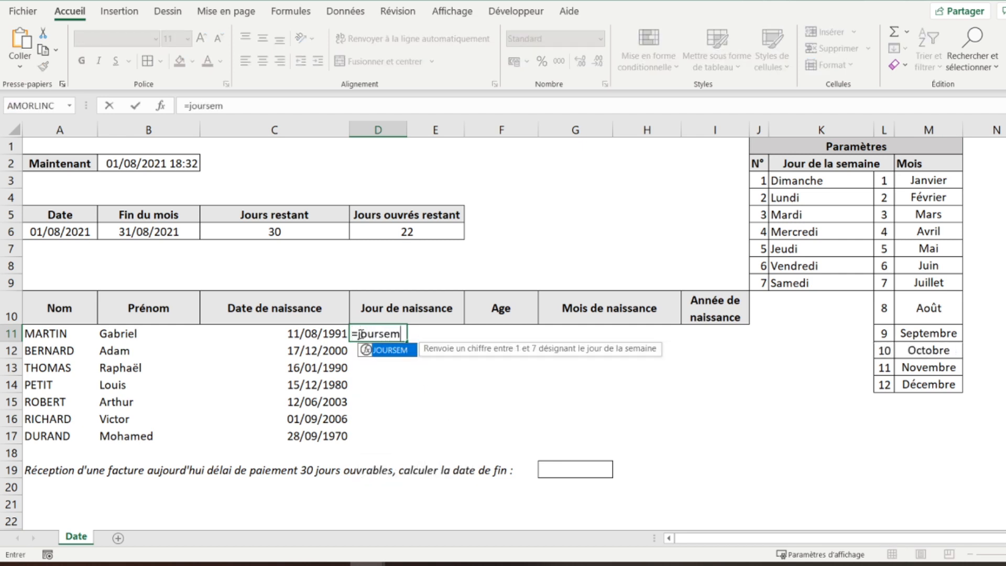
type("(")
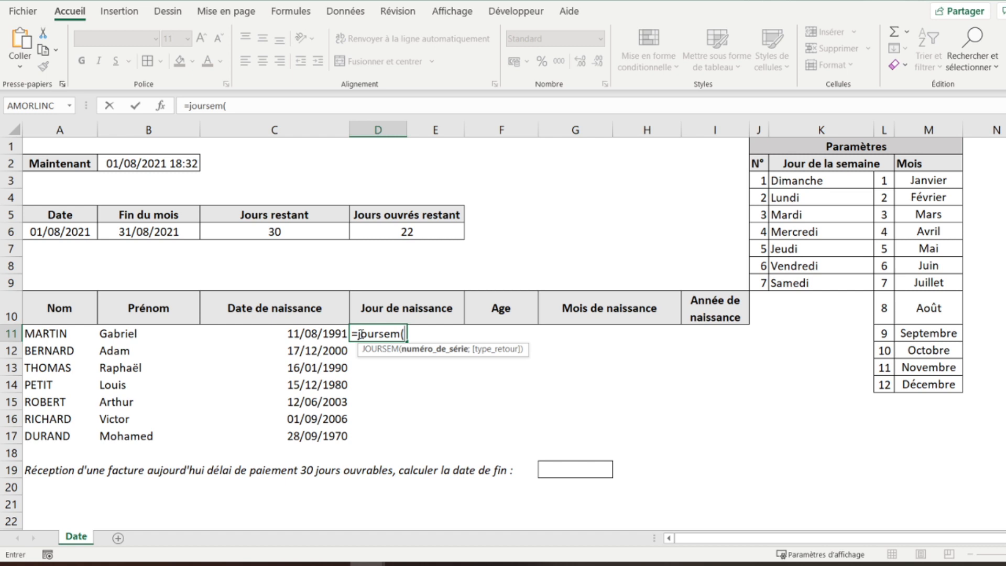
left_click(285, 332)
type(";")
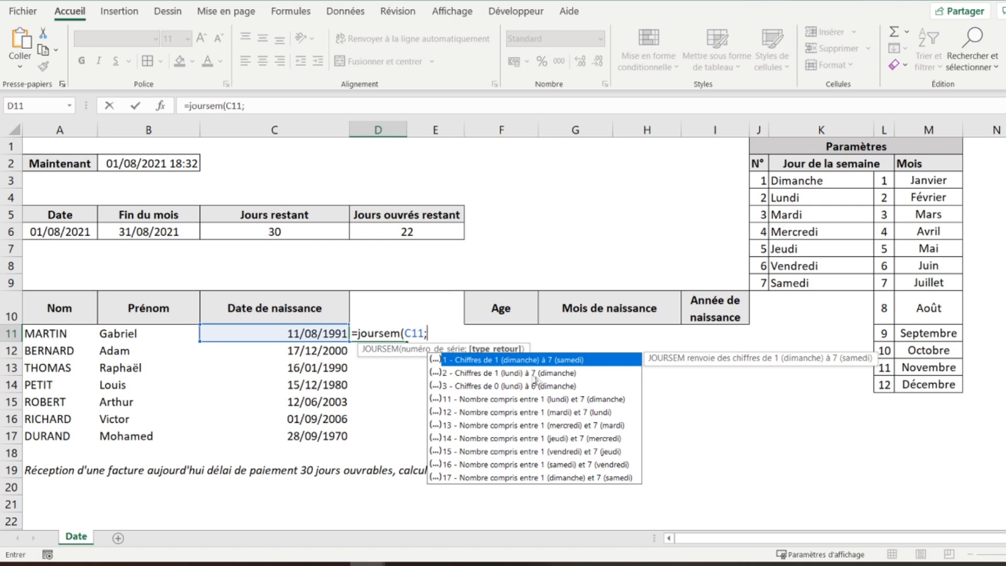
double_click(486, 361)
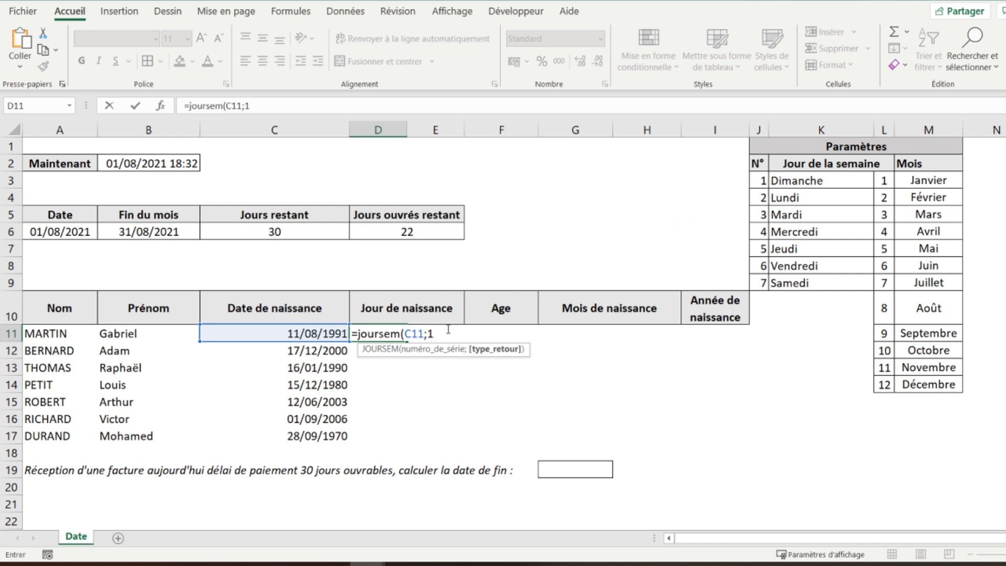
type(")")
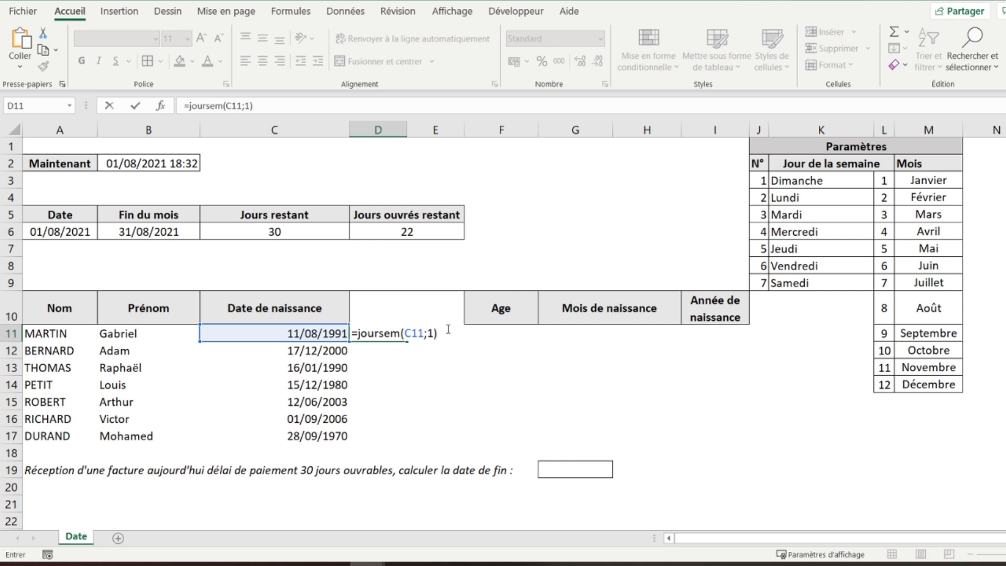
key("Return")
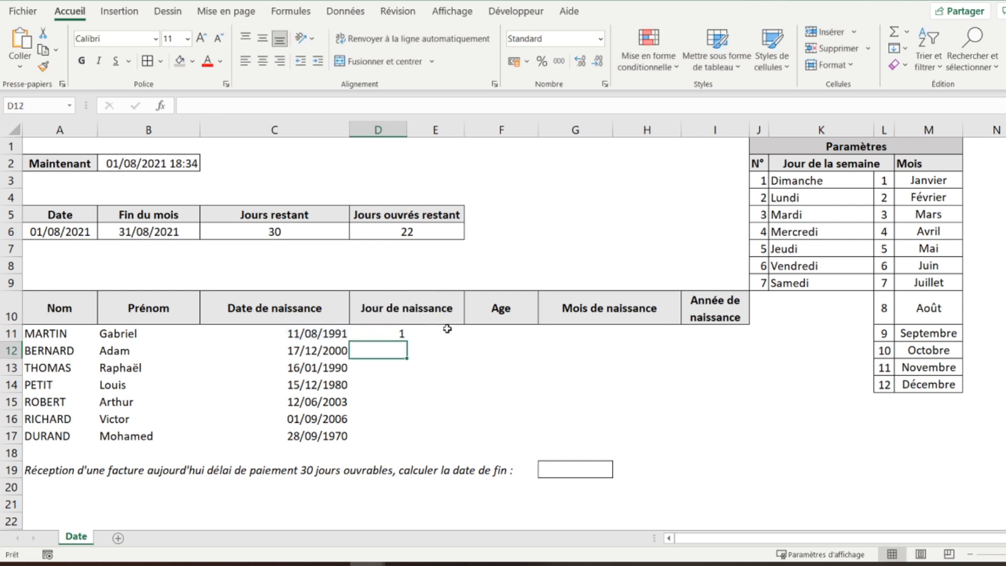
Copy the JOURSEM formula from D11 down through D17 for all the listed birth dates.
left_click(375, 332)
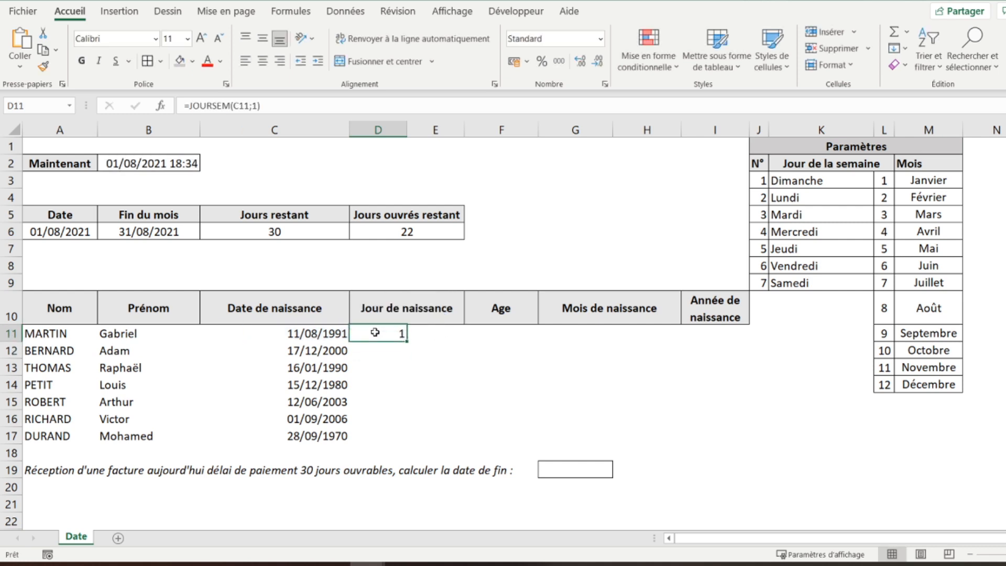
left_click(288, 334)
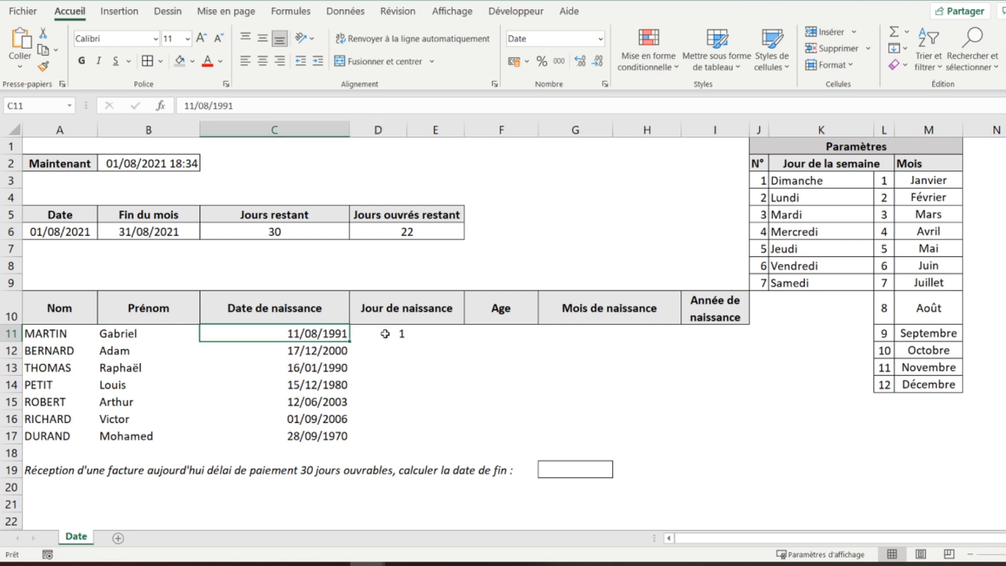
left_click(385, 333)
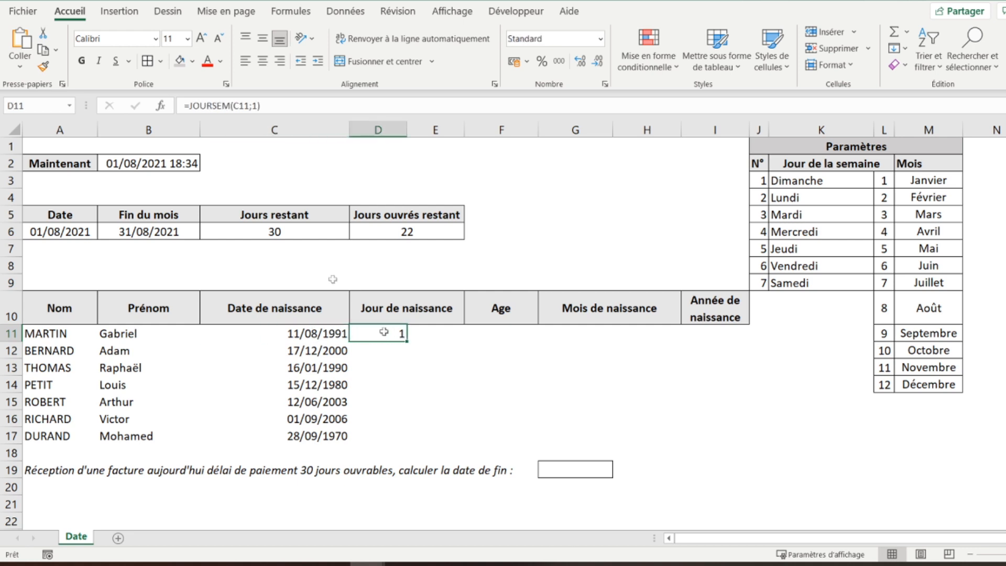
left_click(312, 104)
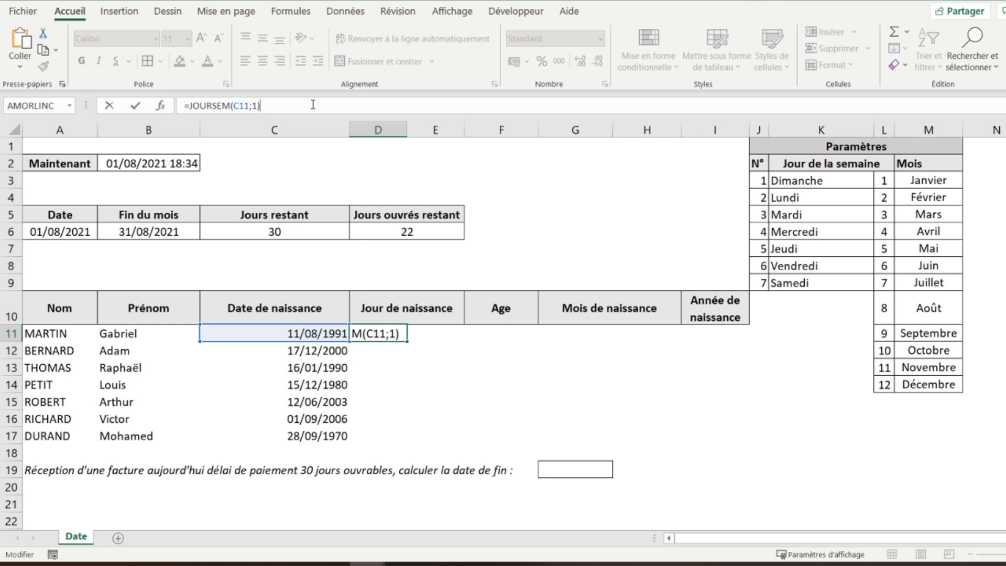
key("Return")
left_click(390, 329)
left_click_drag(406, 343, 393, 447)
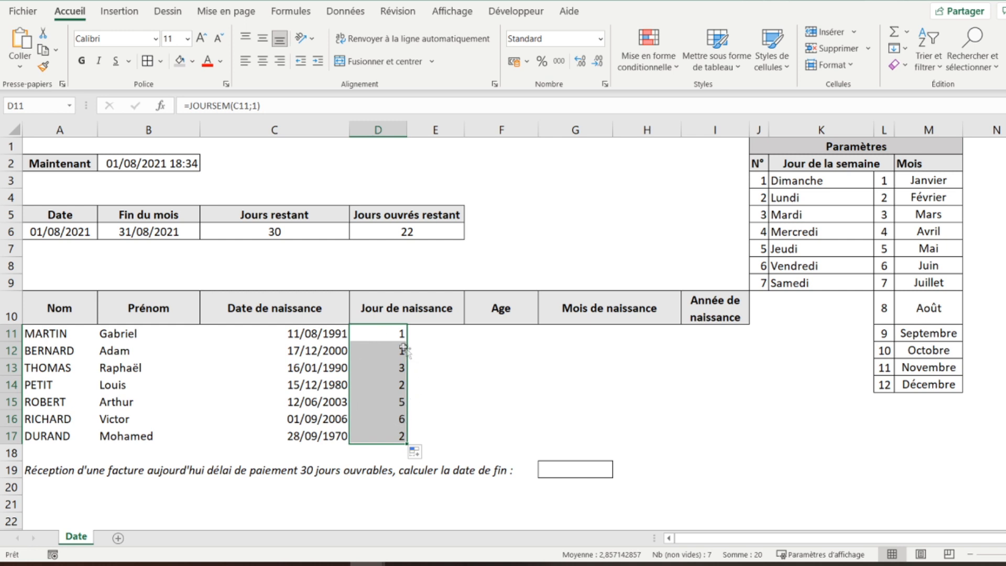
Write the exact-match lookup formula =RECHERCHEV(D11;J3:K9;2;FAUX) in cell E11 to return the weekday name.
left_click(423, 332)
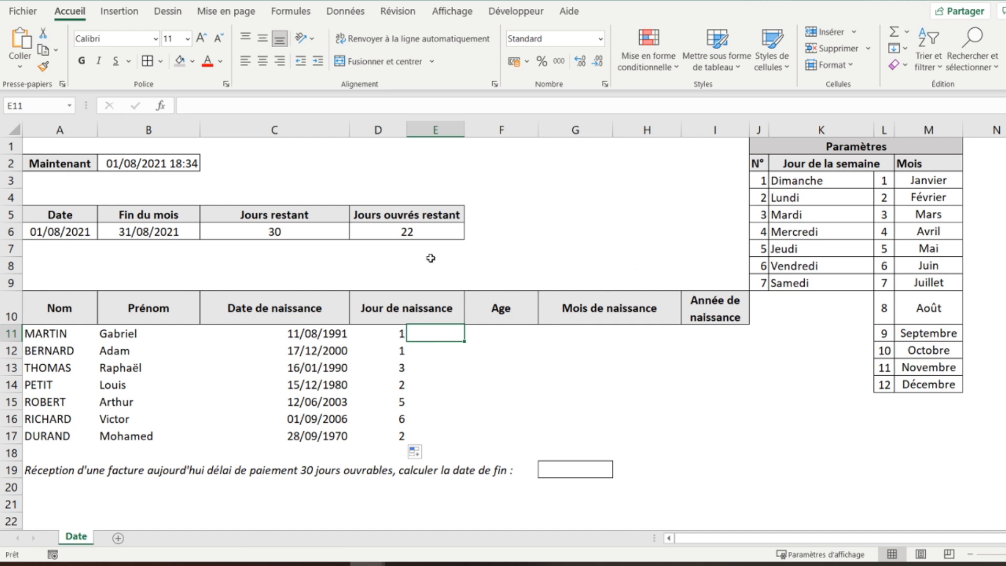
type("=rec")
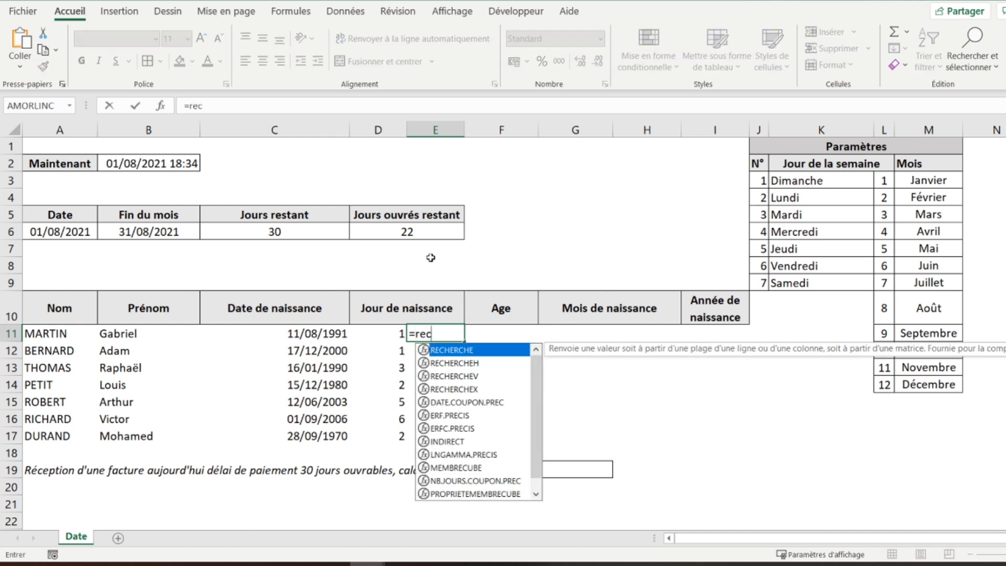
type("herche")
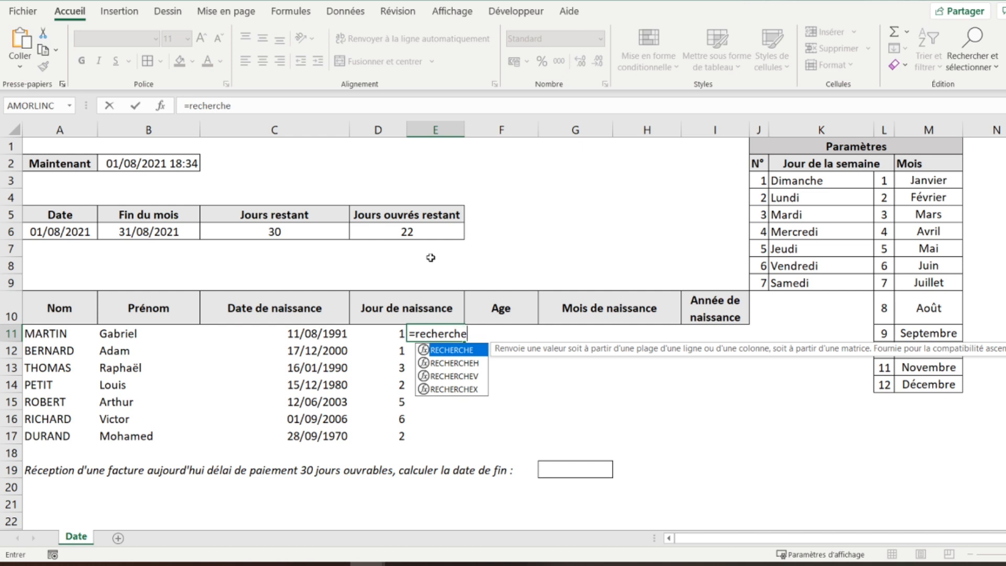
type("v(")
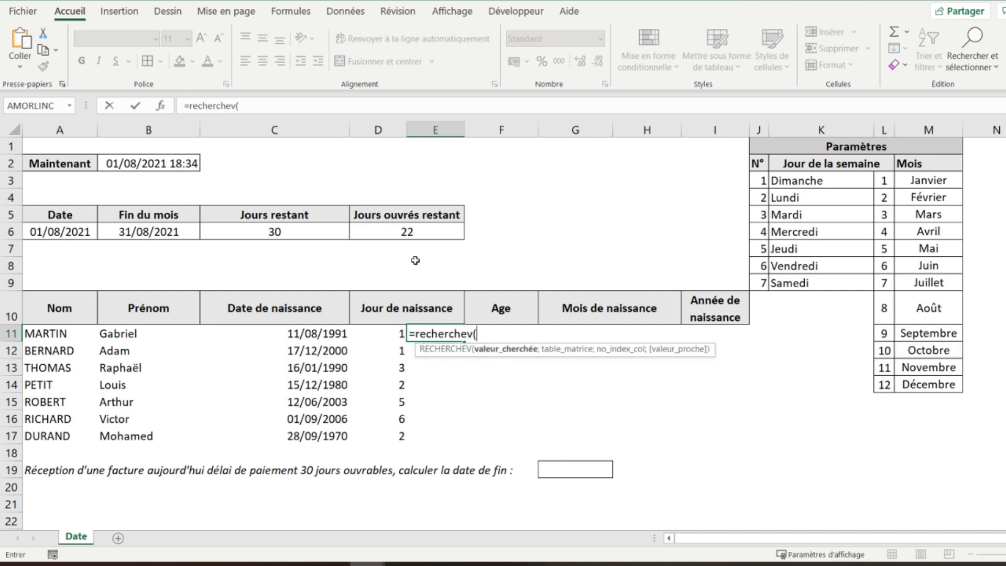
left_click(376, 332)
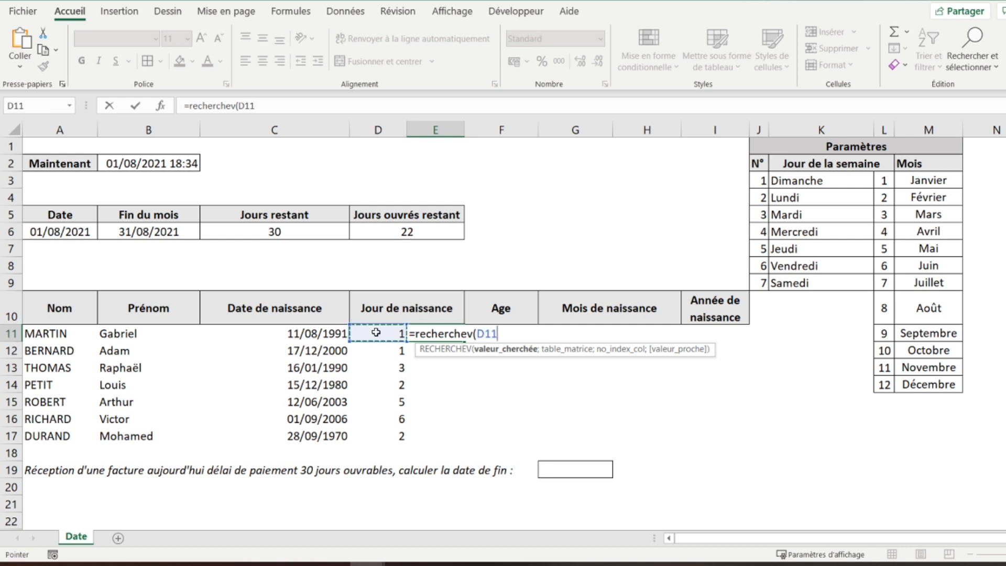
type(";")
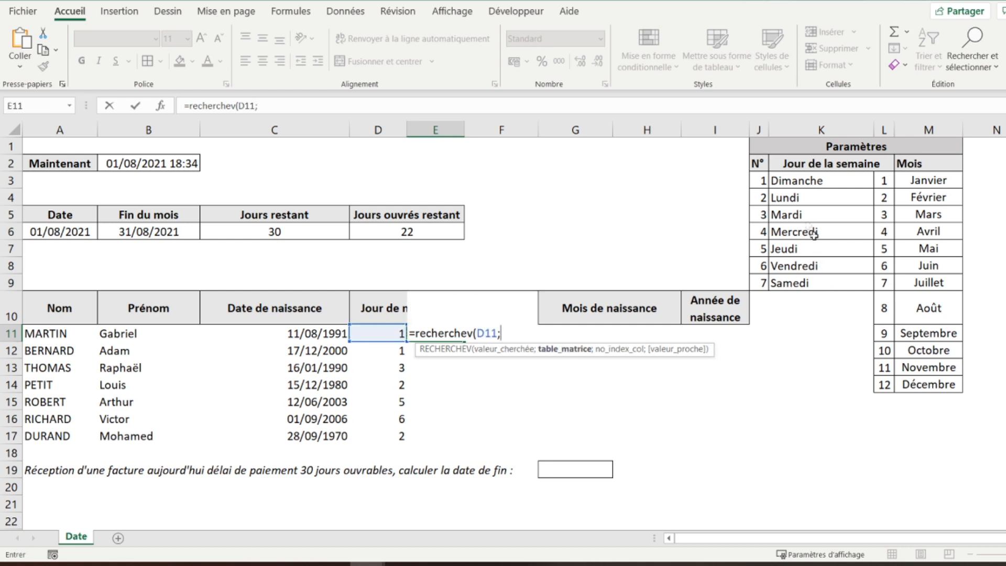
left_click_drag(762, 180, 803, 281)
type(";")
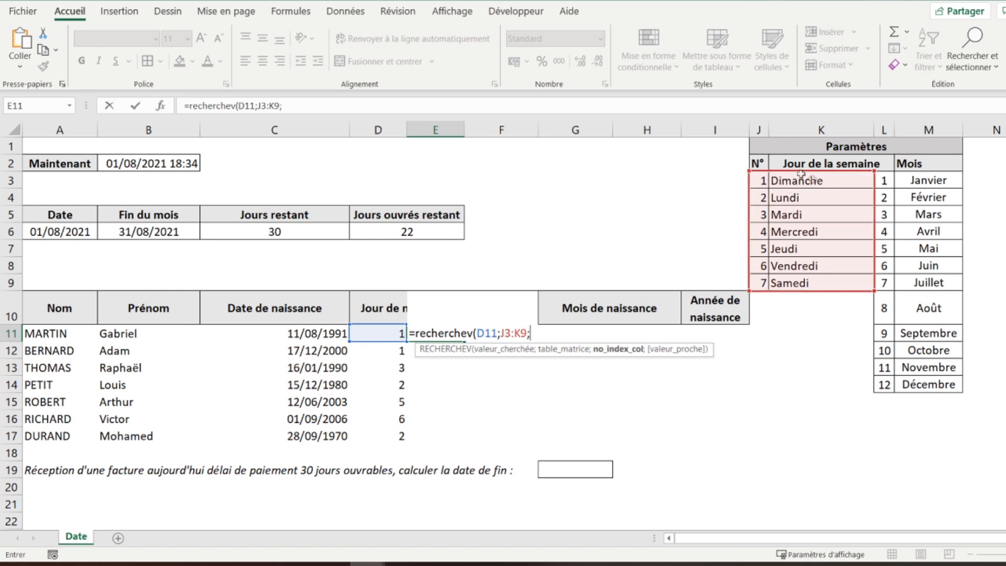
type("2;")
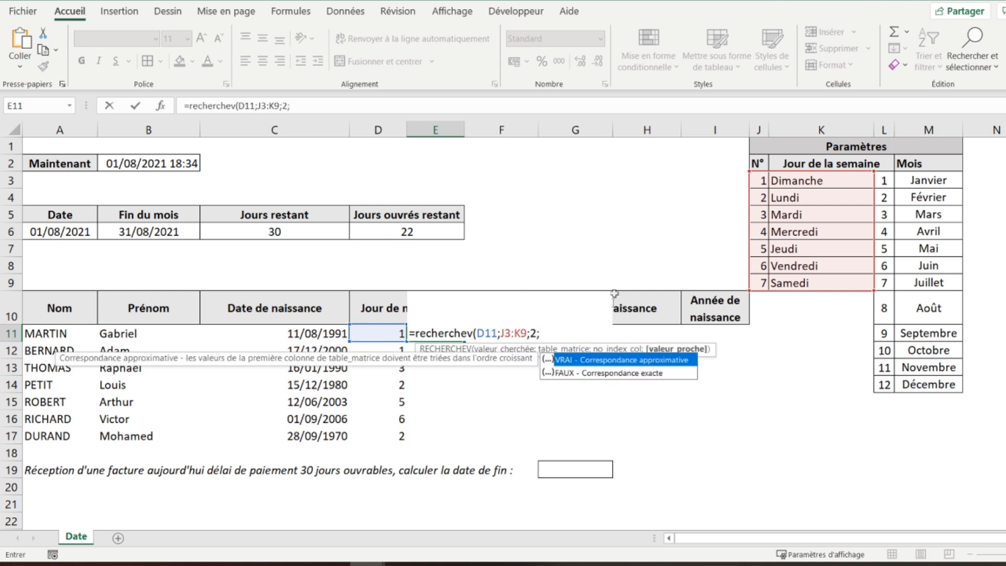
double_click(583, 371)
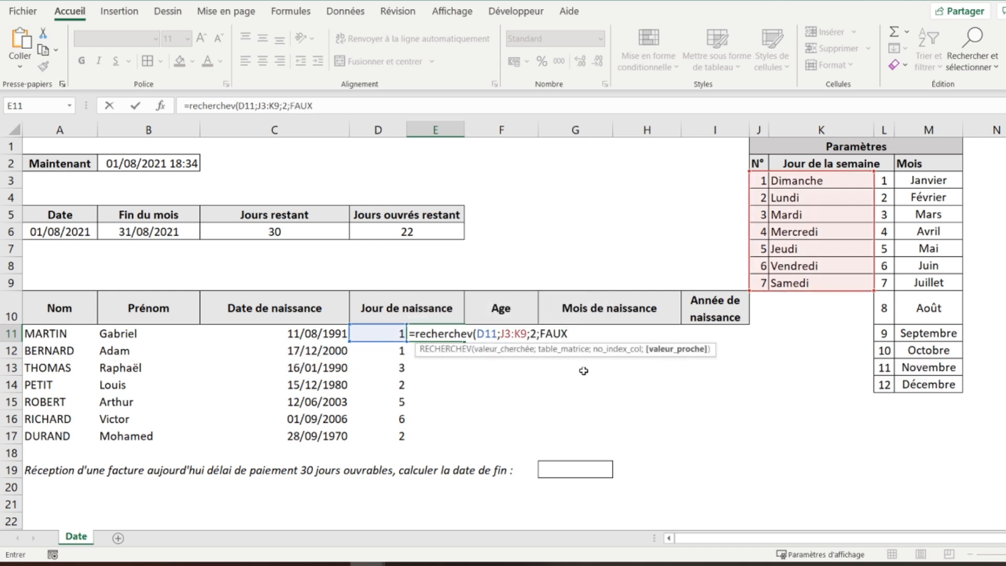
type(")")
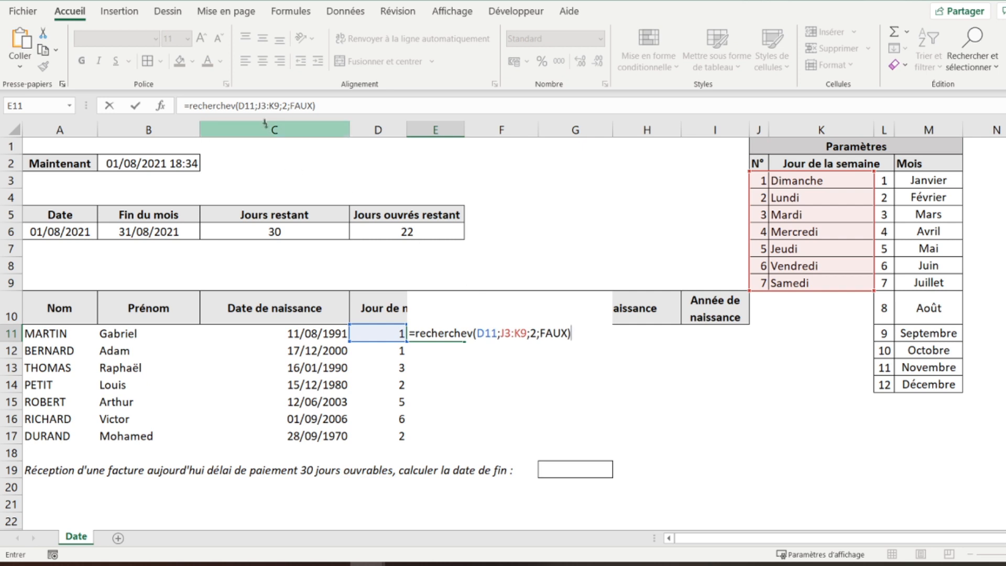
Lock the lookup table as $J$3:$K$9 in the E11 formula and copy the formula down through E17.
left_click(264, 104)
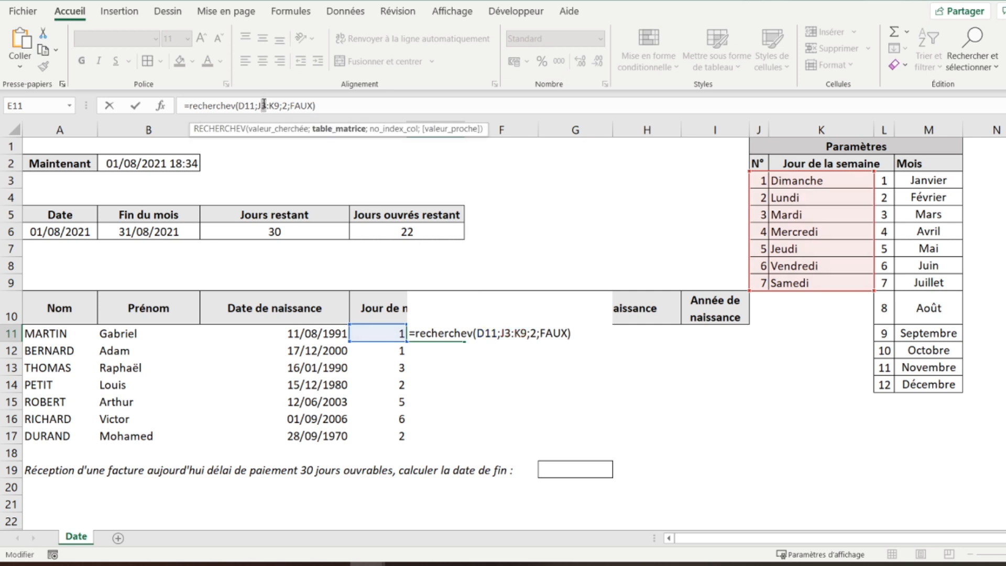
key("F4")
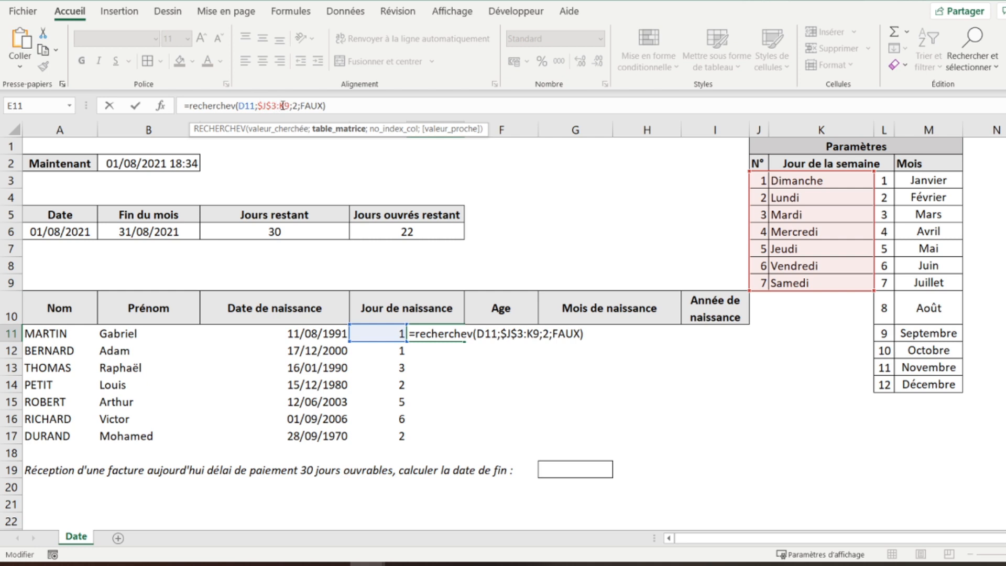
left_click(283, 105)
key("F4")
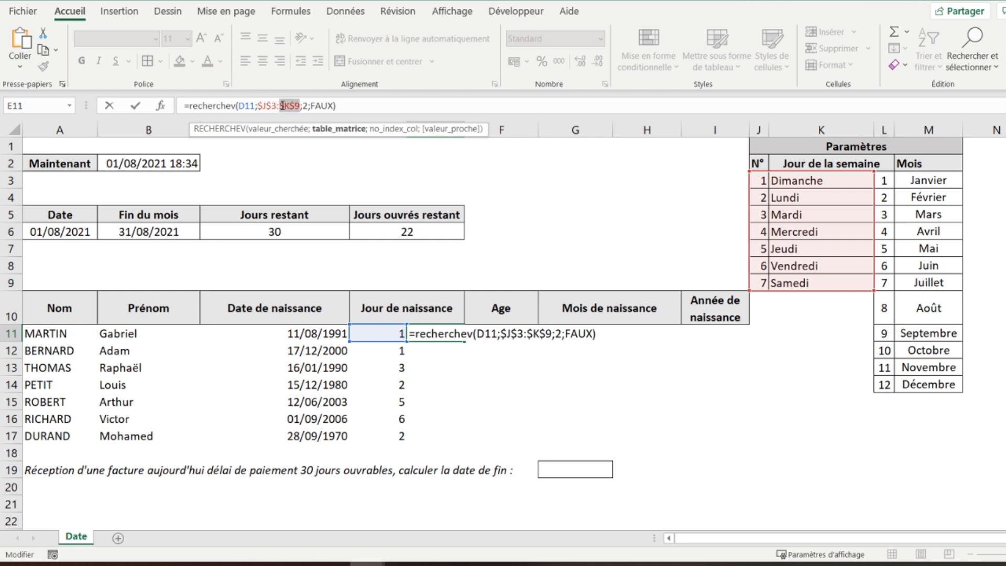
key("Return")
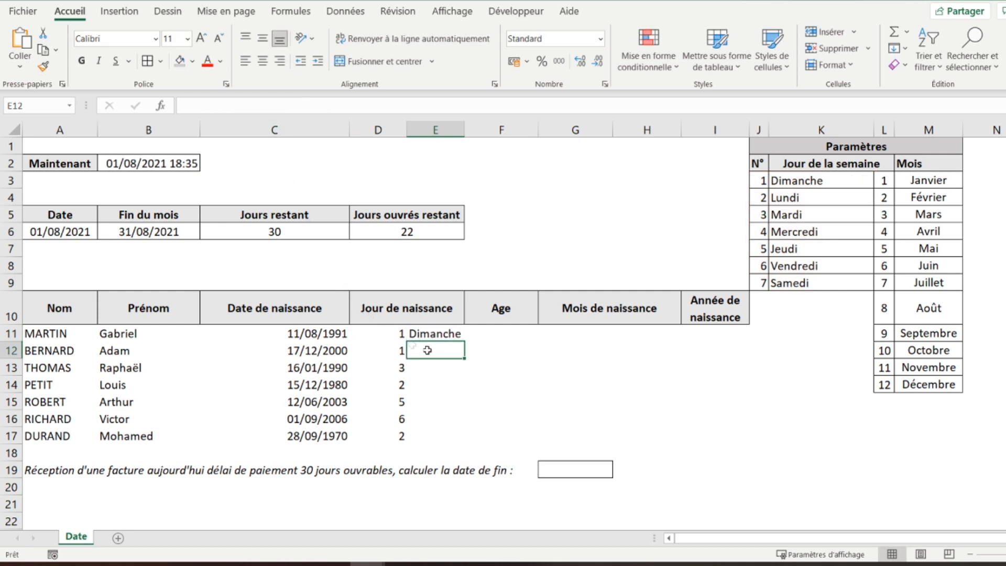
left_click(441, 331)
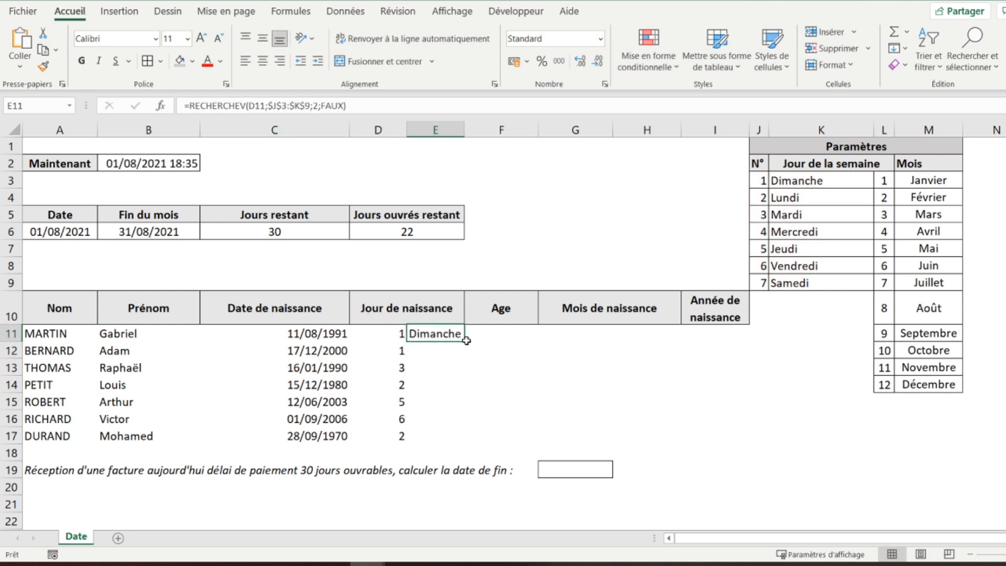
left_click_drag(466, 341, 455, 446)
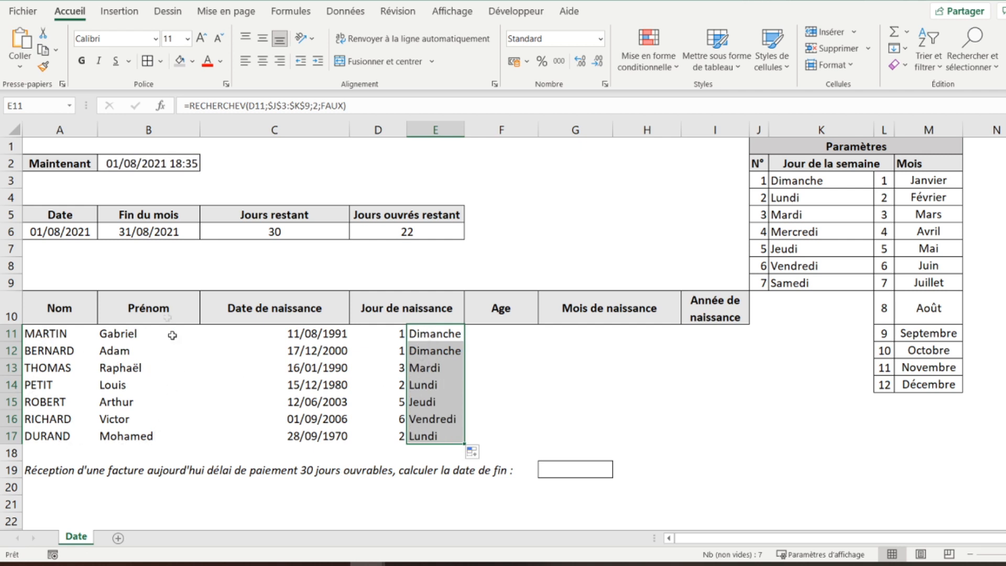
Enter the formula =DATEDIF(C11;A6;"y") in cell F11 under Age to calculate the age in full years.
left_click(502, 328)
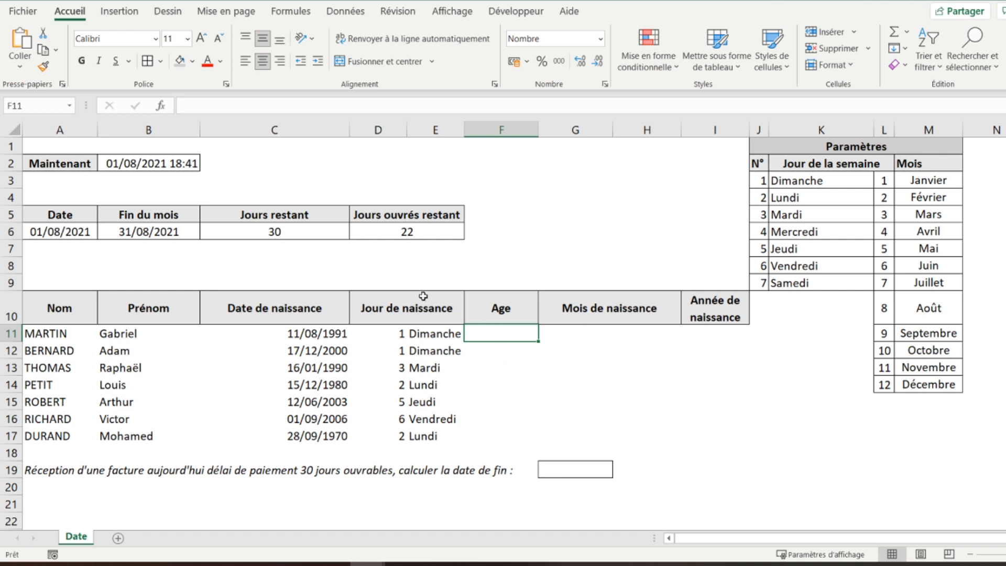
type("=da")
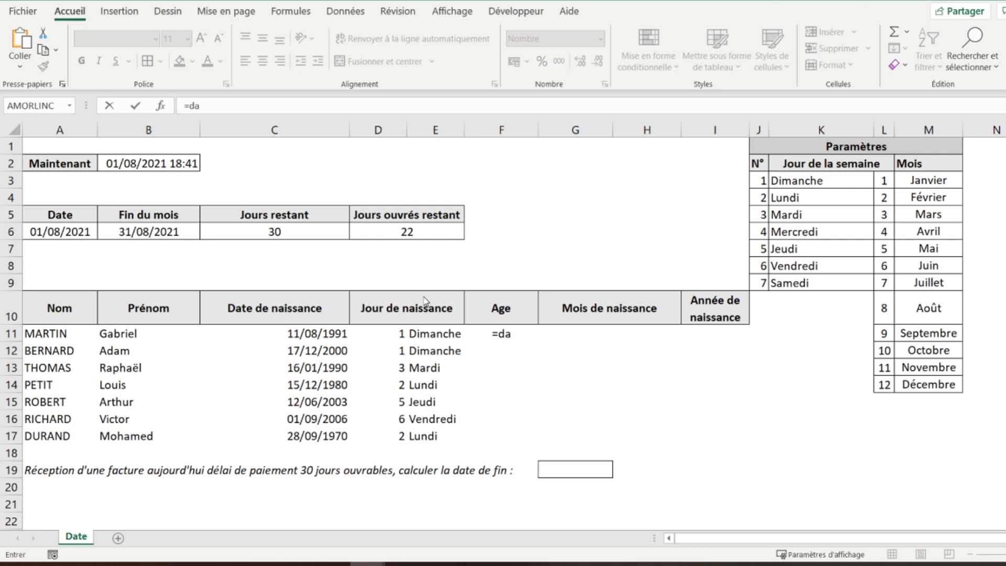
left_click(494, 334)
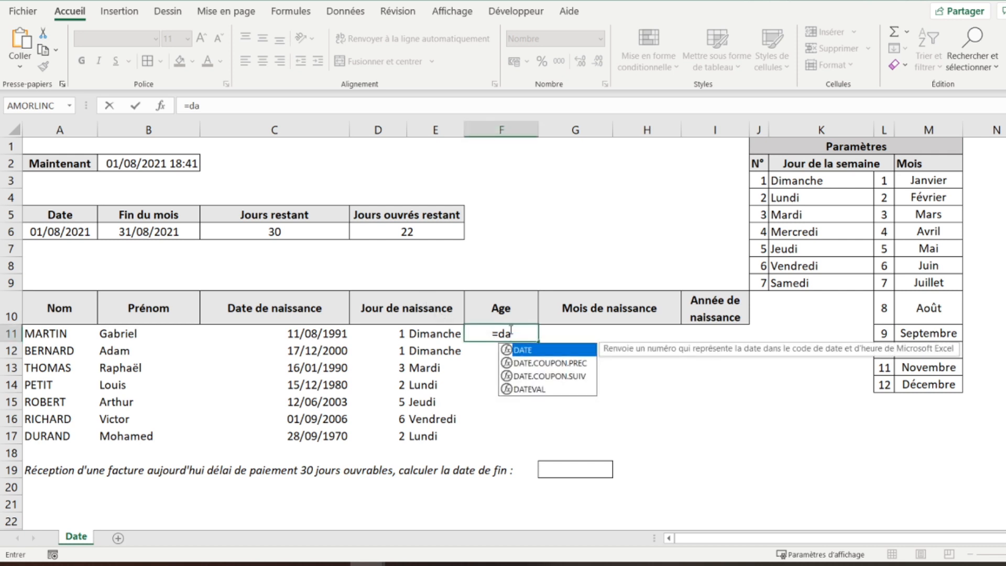
type("tedi")
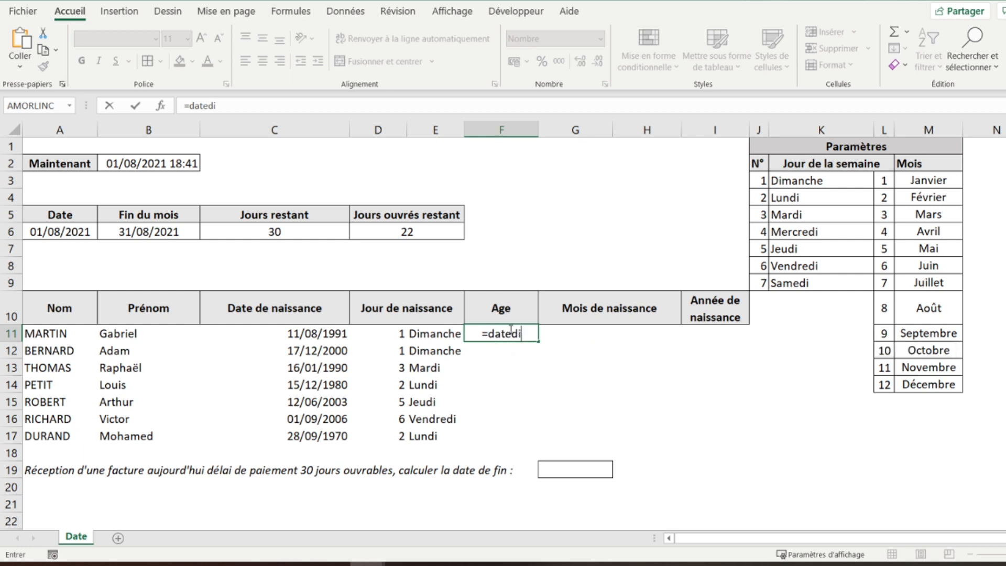
type("f(")
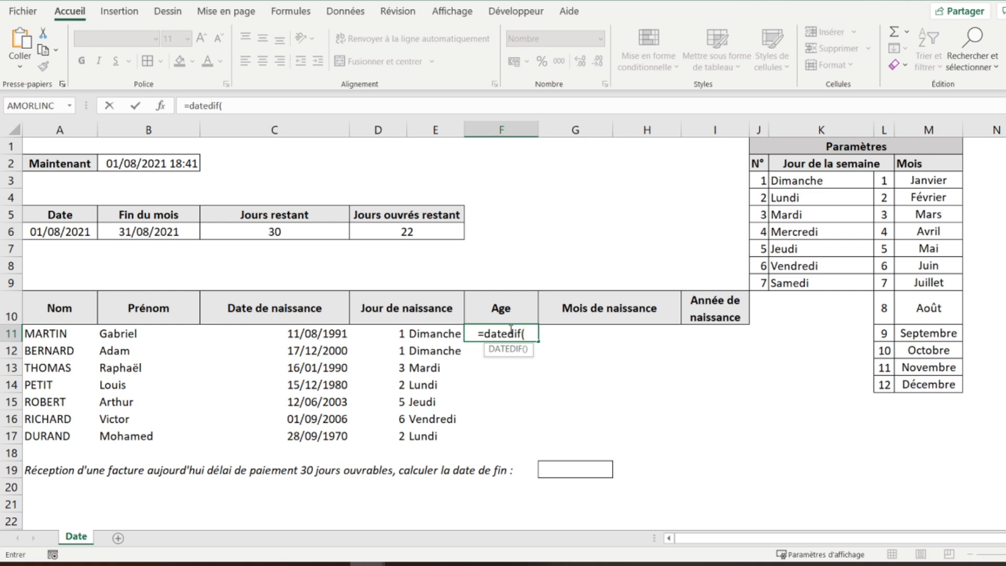
left_click(287, 334)
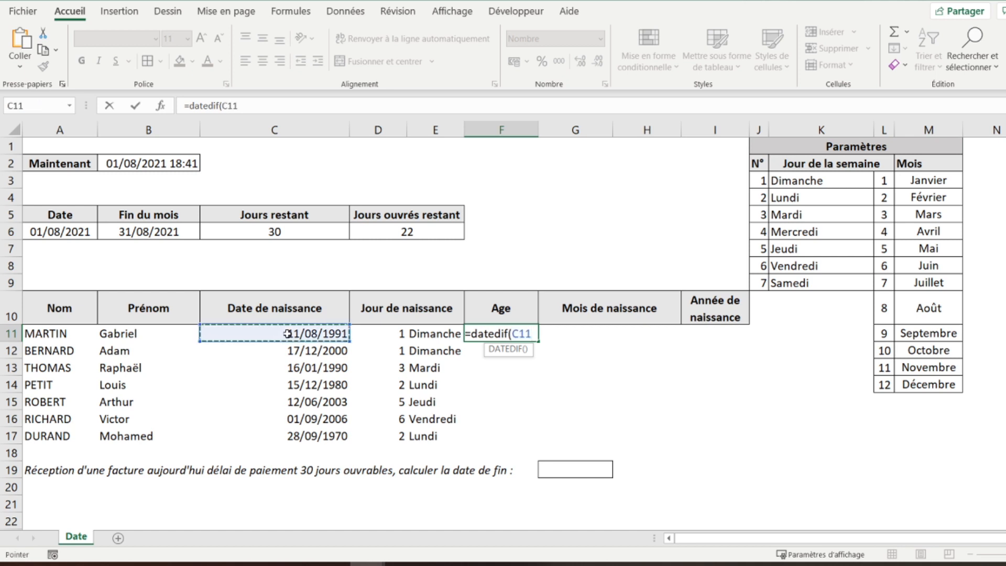
type(";")
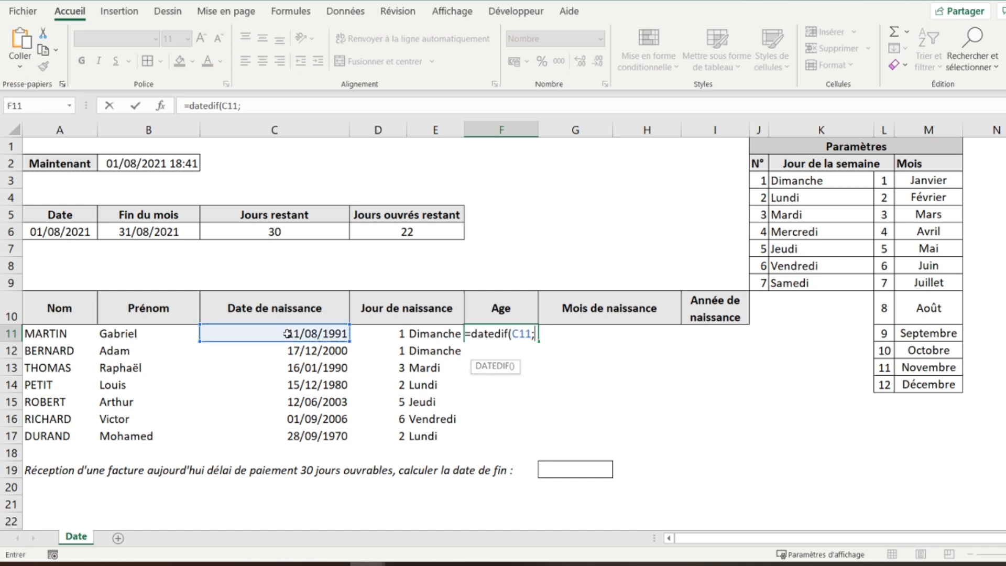
left_click(61, 230)
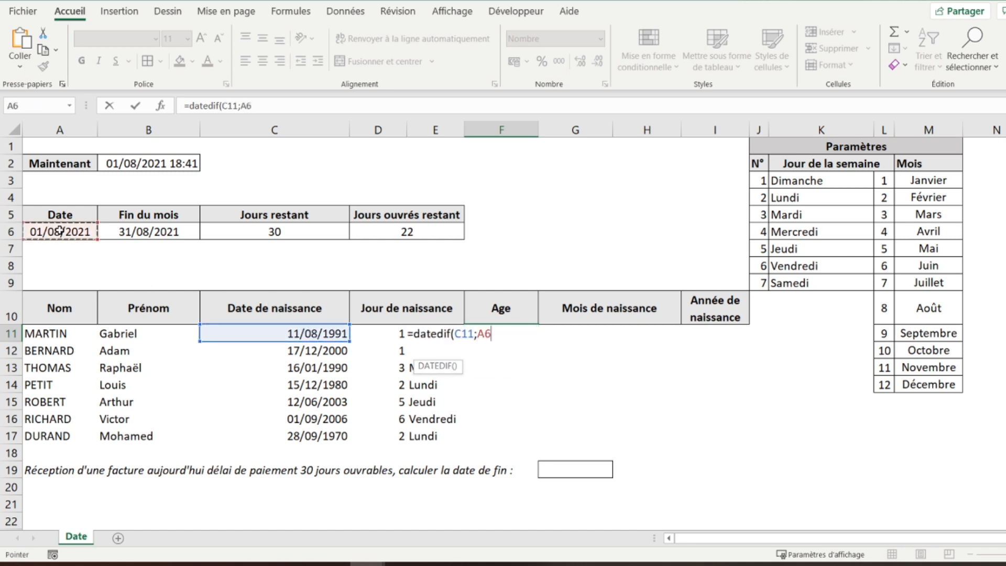
type(";\"")
type("y")
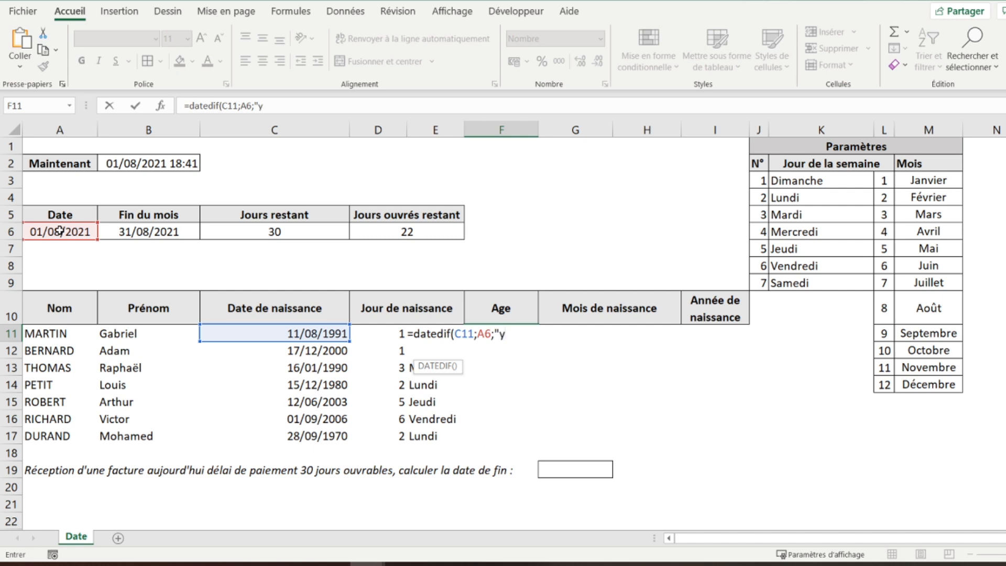
type("\")")
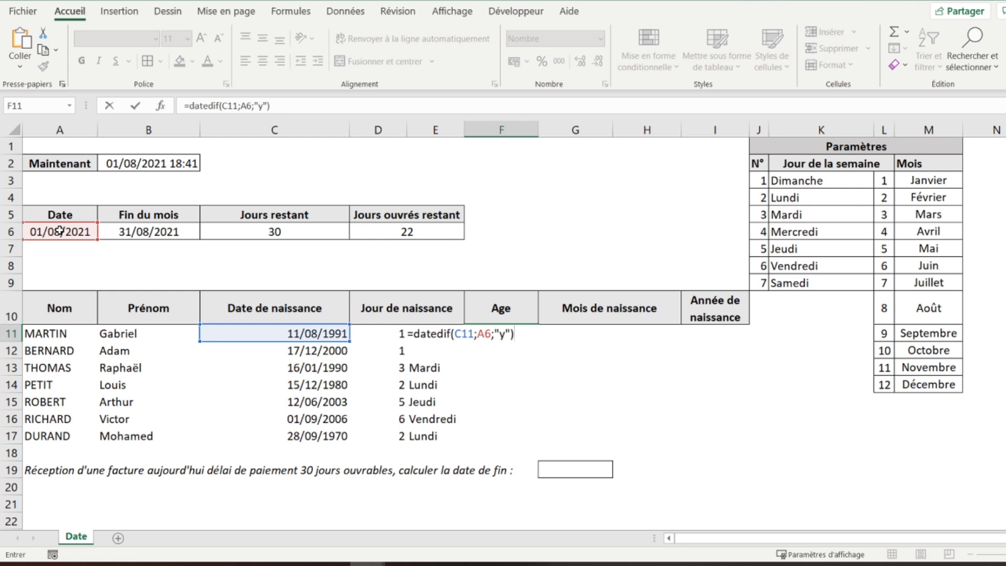
key("Return")
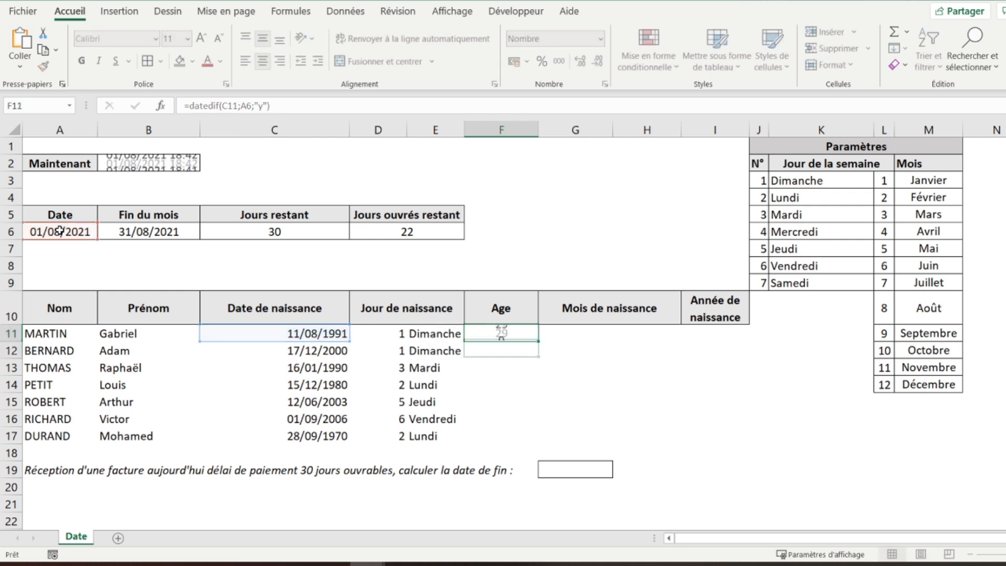
Make the date reference absolute as $A$6 in the F11 DATEDIF formula and copy it down through F17.
key("Up")
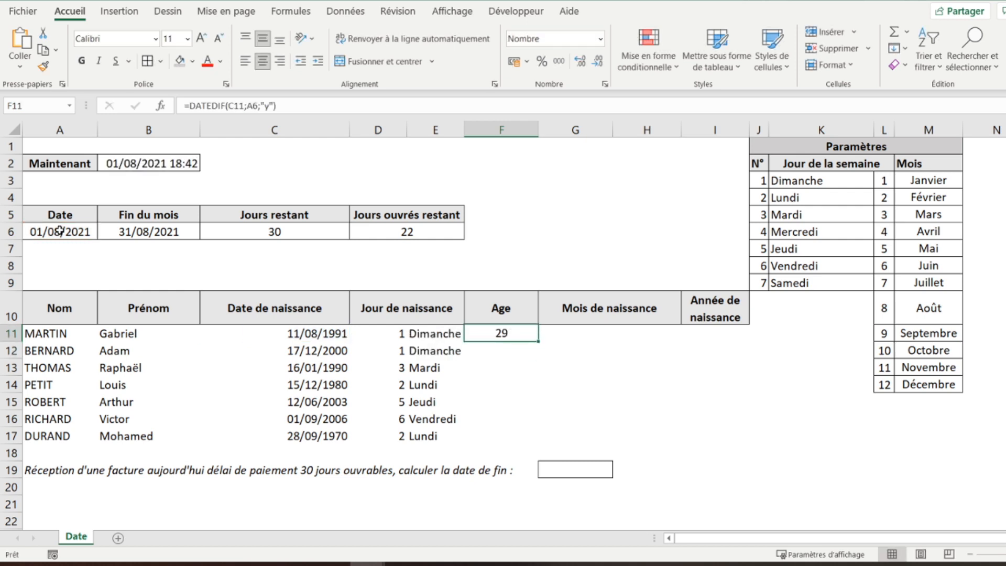
left_click(253, 106)
key("F4")
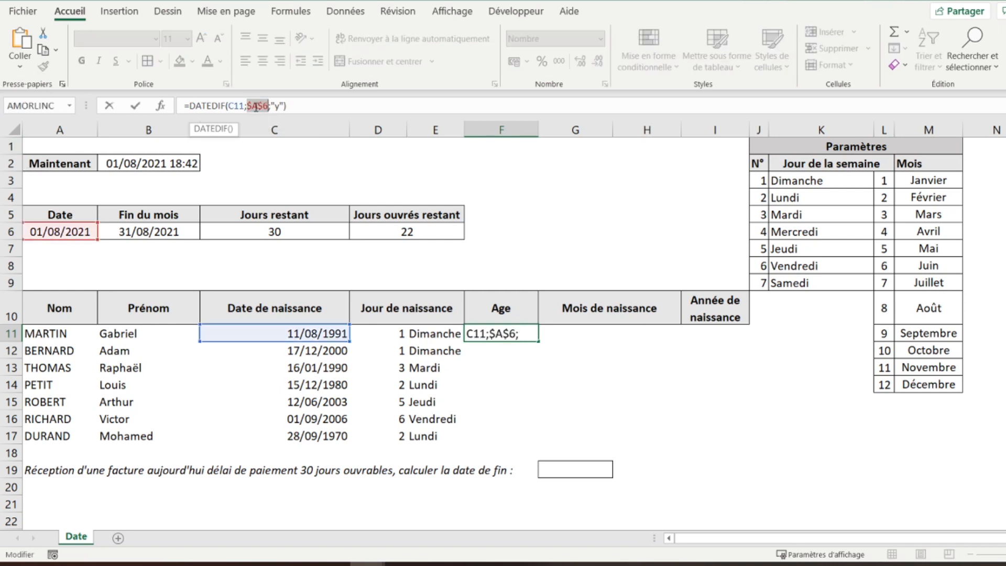
key("Return")
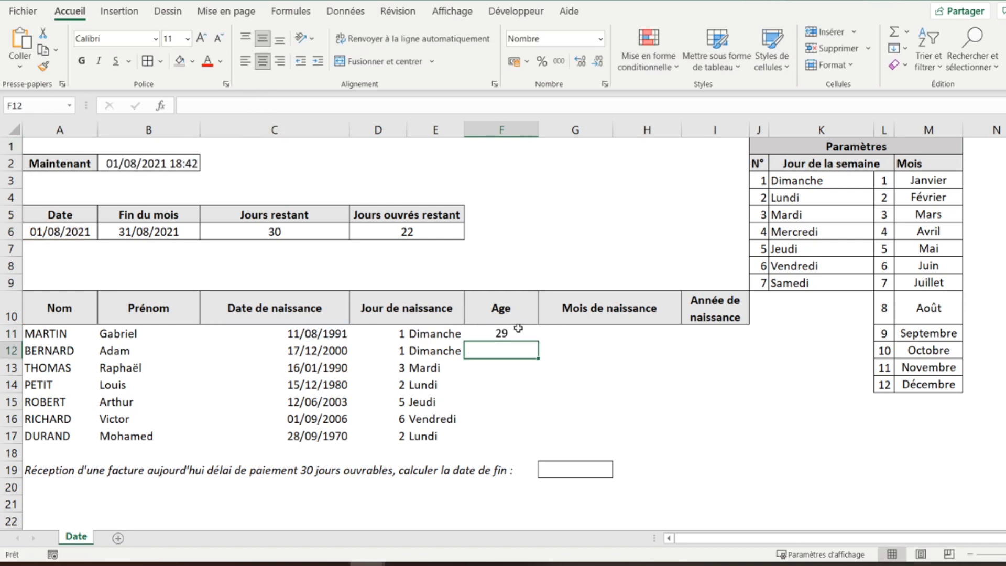
left_click(513, 335)
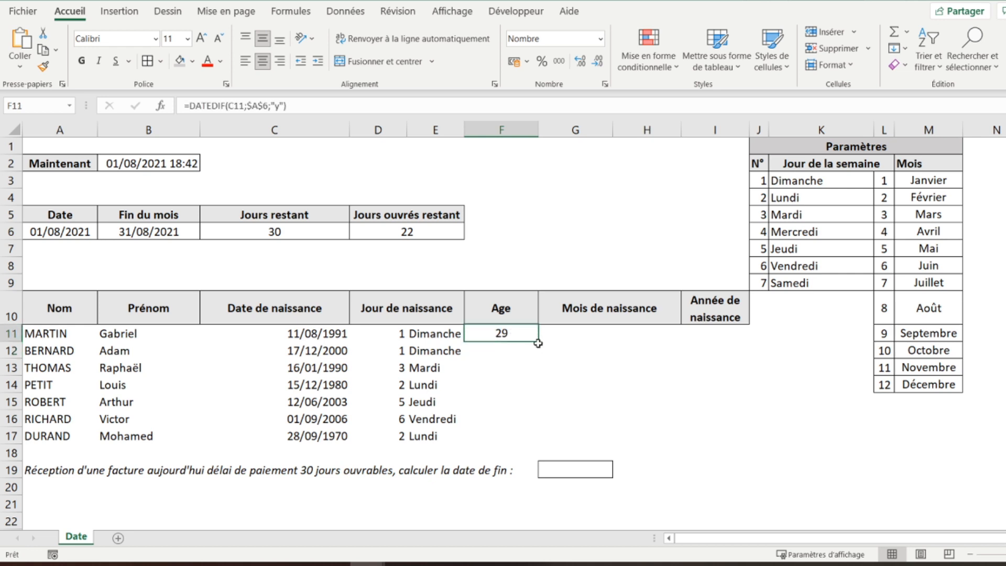
left_click_drag(537, 343, 528, 445)
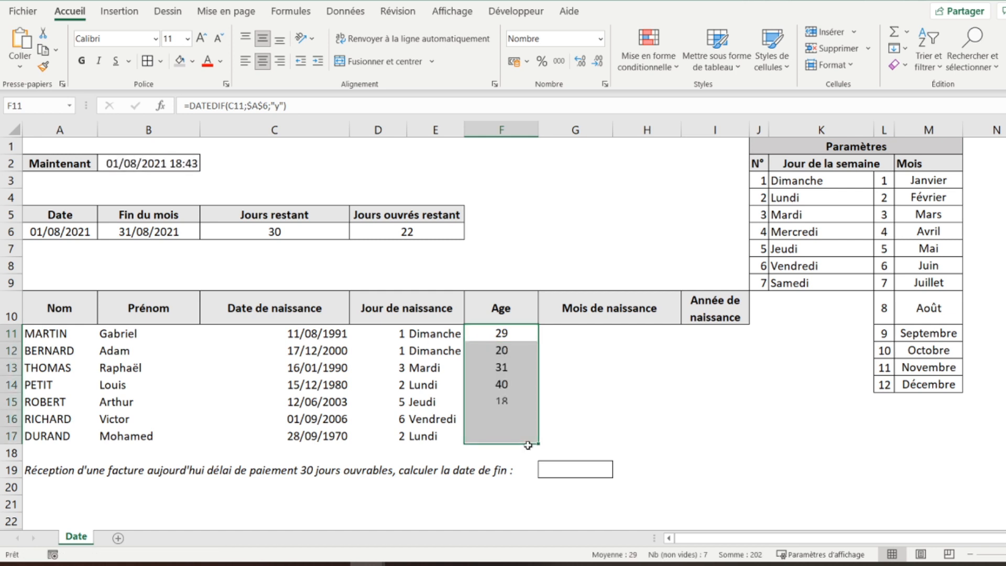
left_click(481, 340)
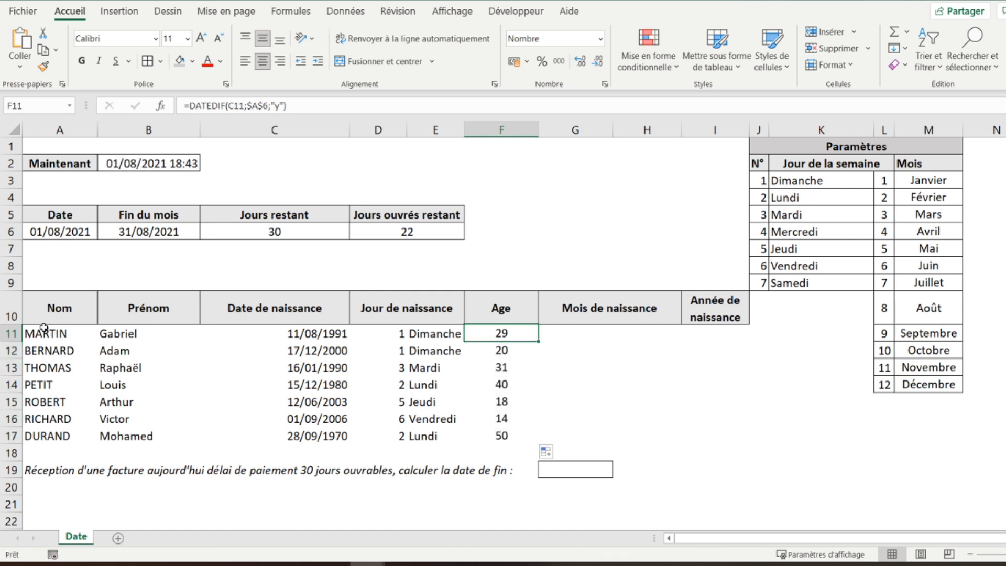
Enter =MOIS(C11) in cell G11 to extract the birth month number and copy the formula down through G17.
left_click(590, 332)
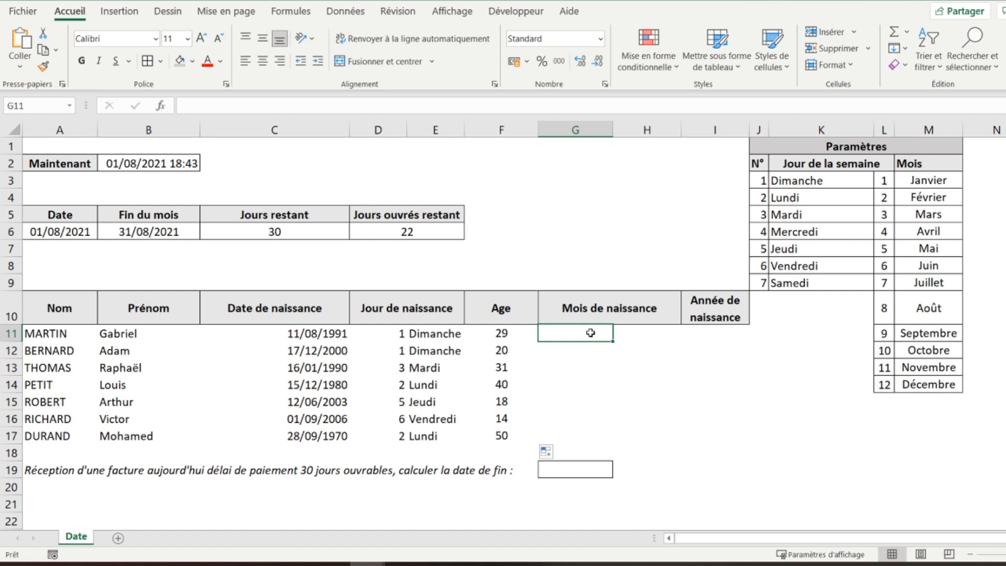
type("=mois")
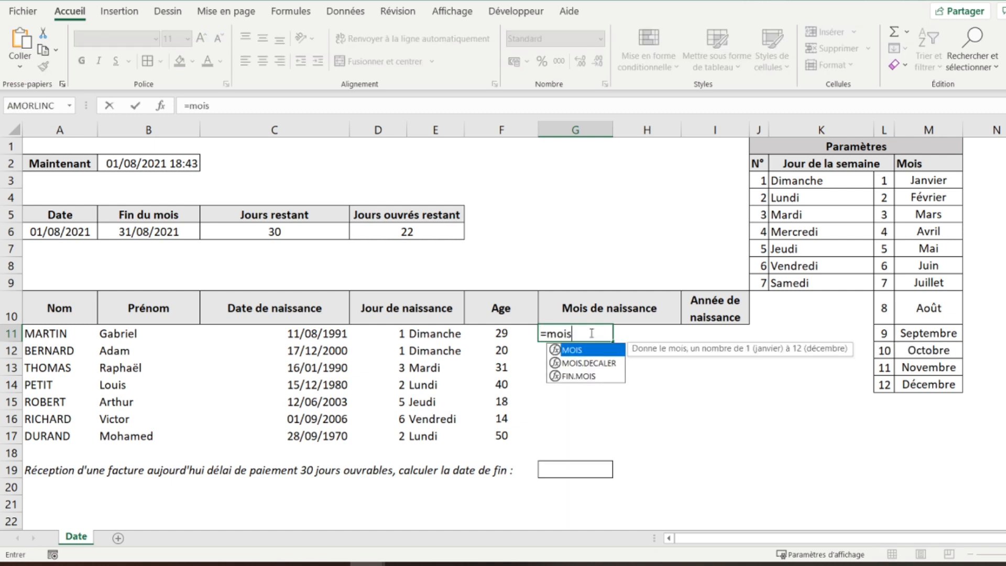
type("(")
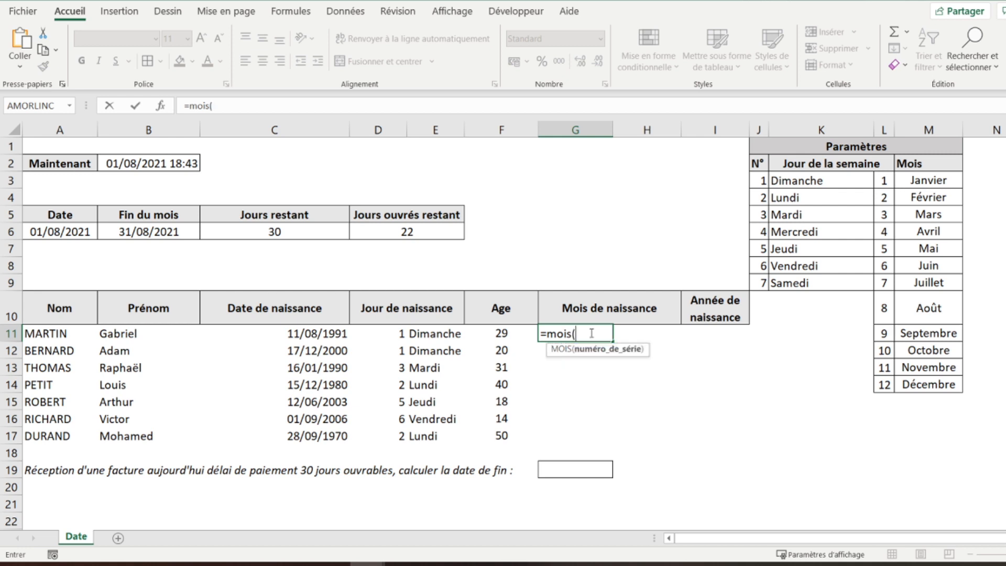
left_click(288, 334)
type(")")
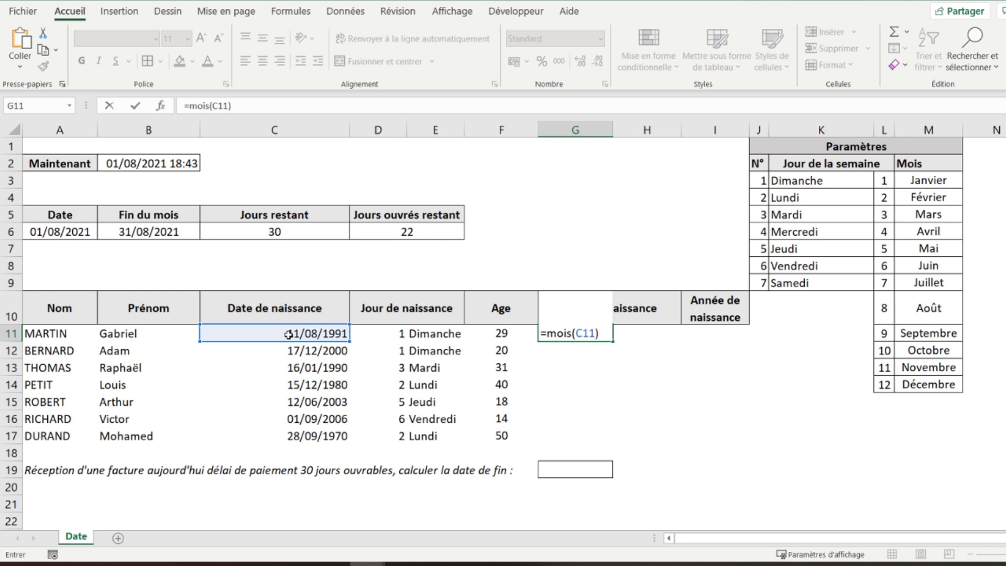
key("Return")
left_click(568, 334)
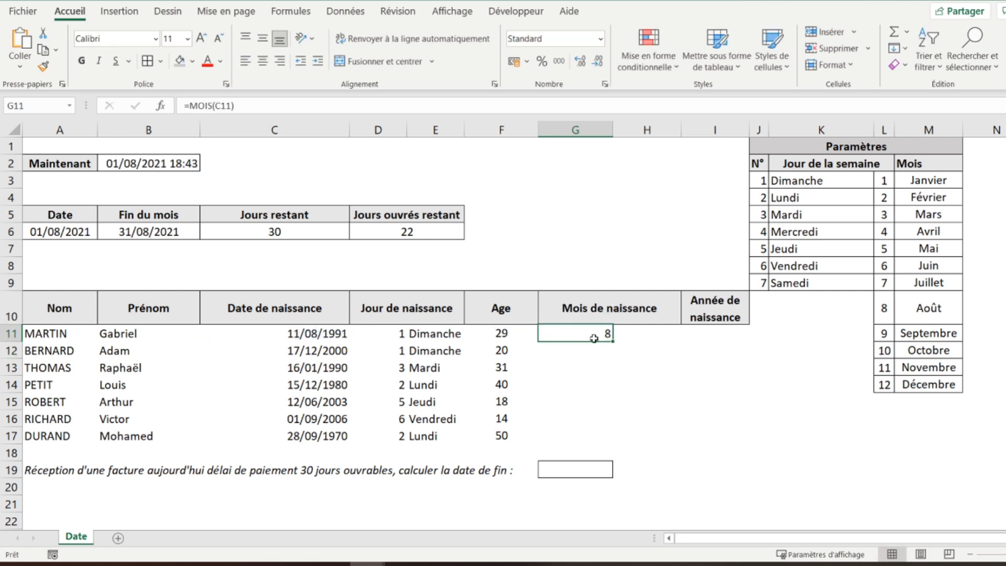
left_click_drag(609, 343, 602, 444)
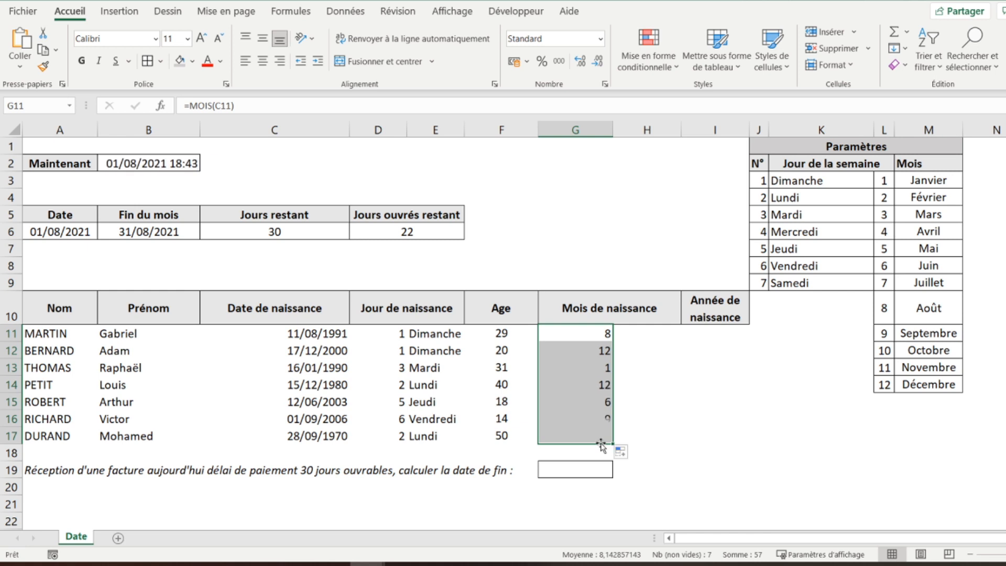
Write the exact-match lookup formula =RECHERCHEV(G11;L3:M14;2;FAUX) in cell H11 to return the birth month's name.
left_click(643, 337)
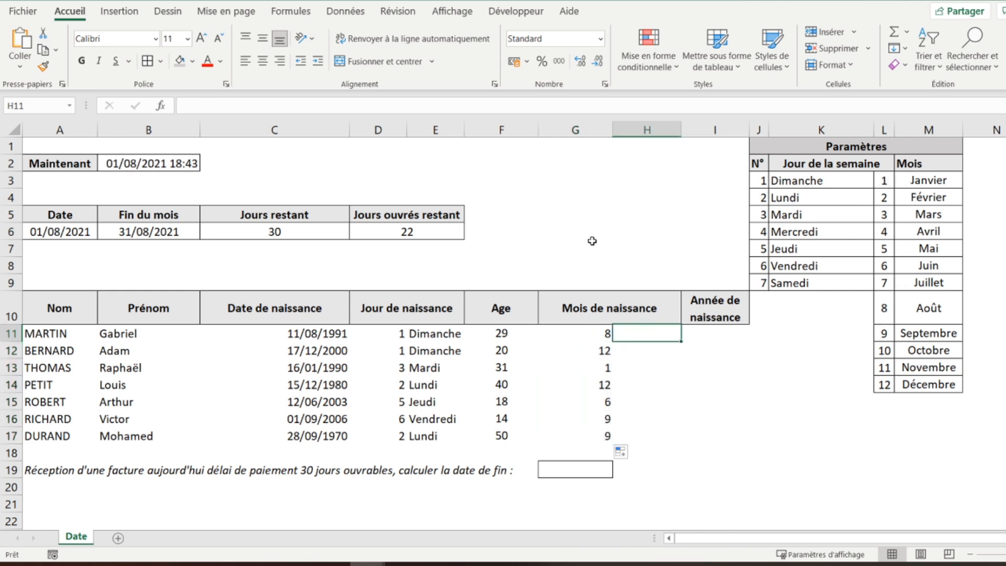
type("=rec")
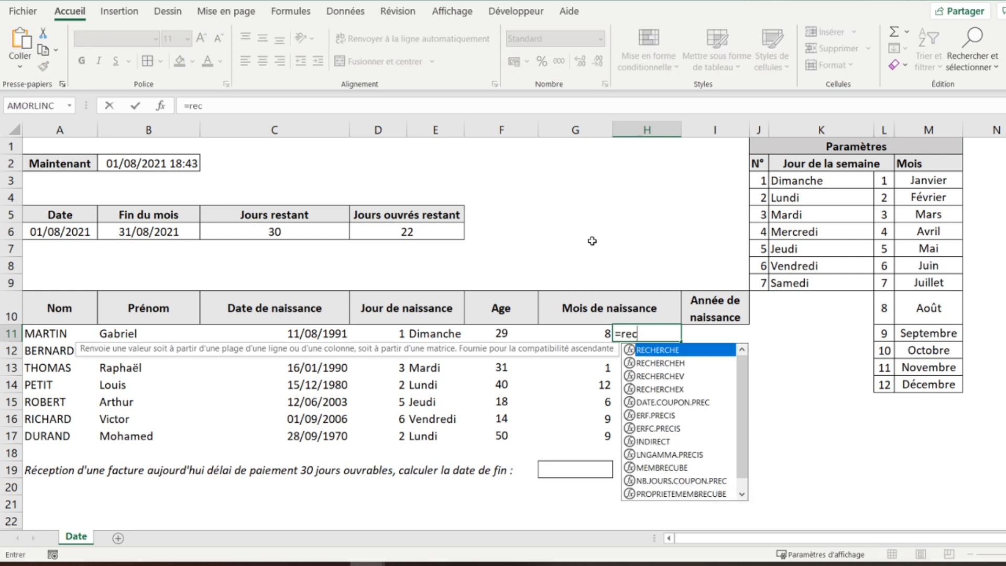
type("herchev(")
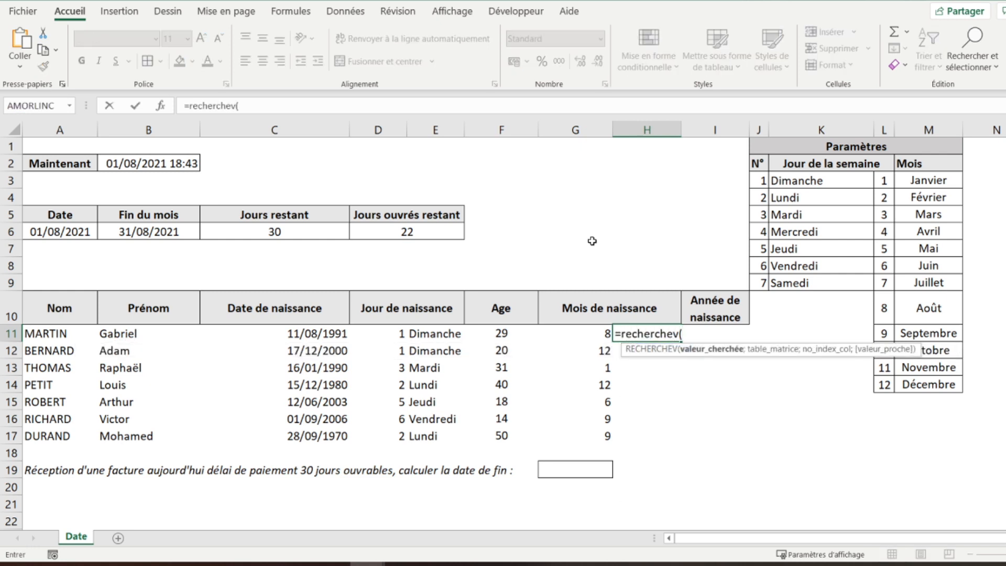
left_click(571, 335)
type(";")
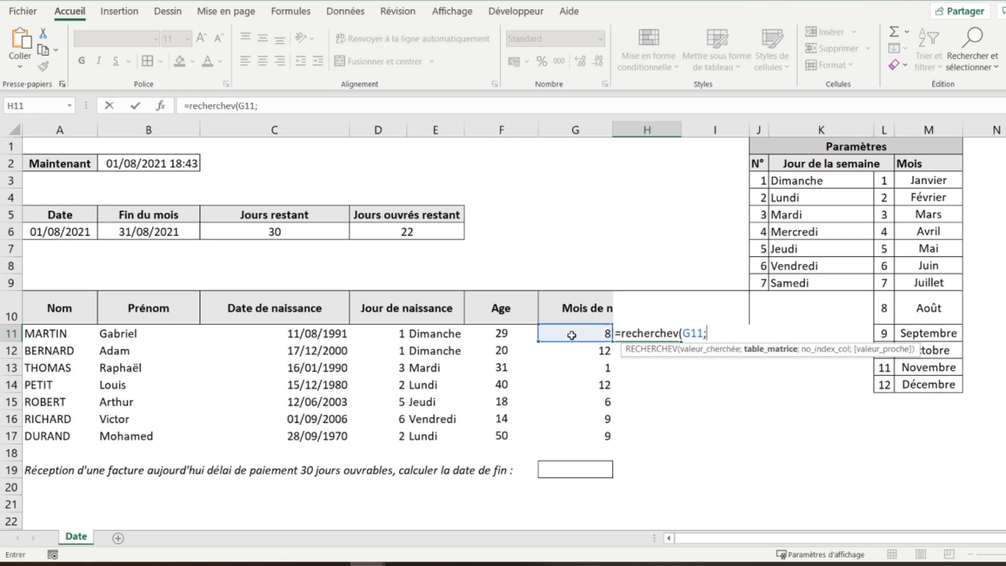
left_click_drag(883, 180, 916, 386)
type(";")
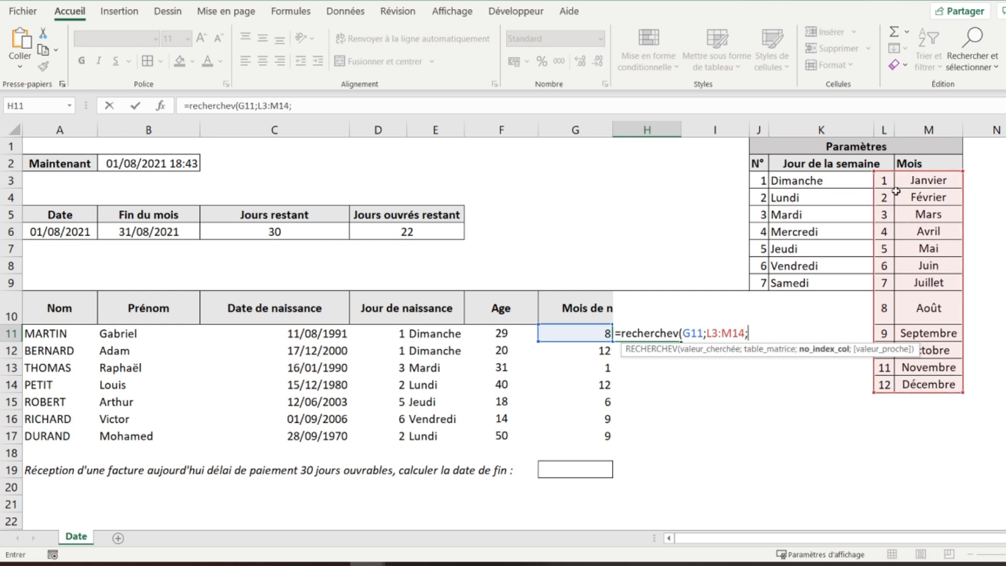
type("2;")
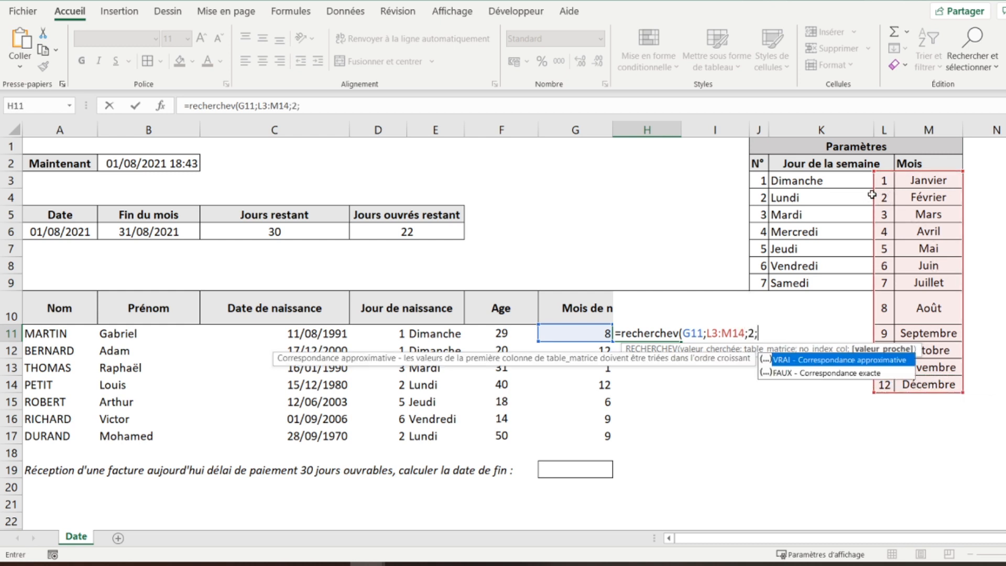
double_click(816, 372)
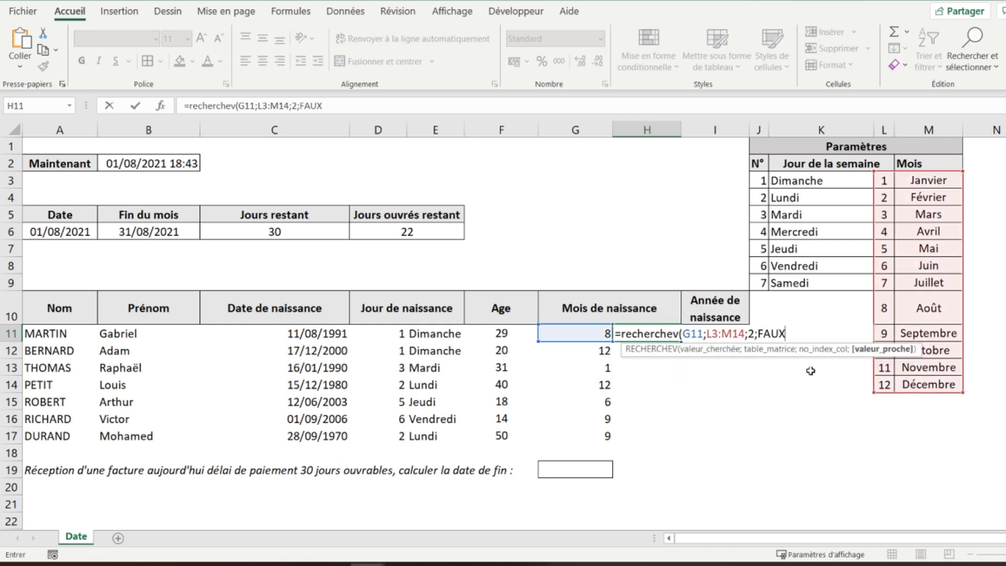
type(")")
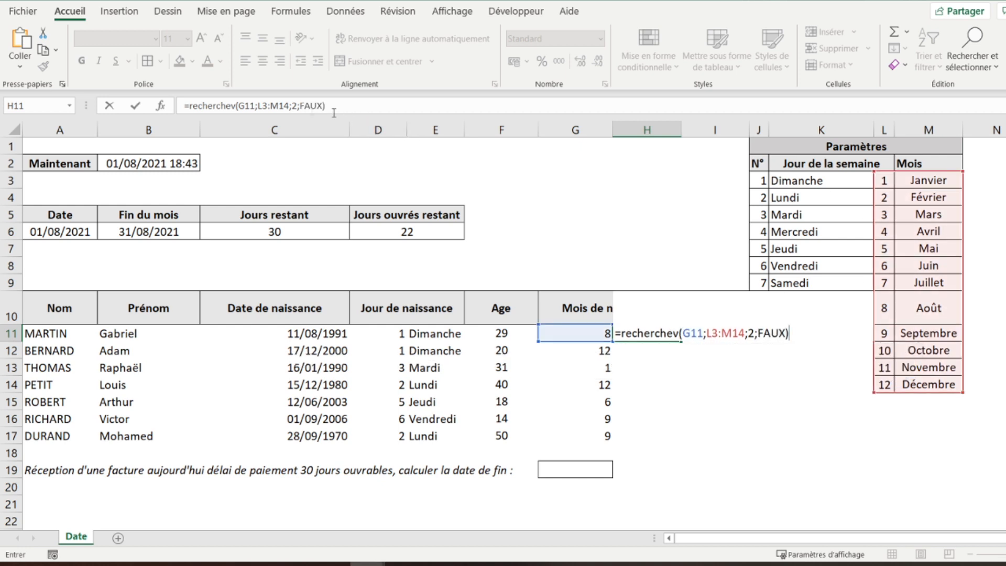
Lock the lookup table as $L$3:$M$14 in the H11 formula and copy the formula down through H17.
left_click(264, 108)
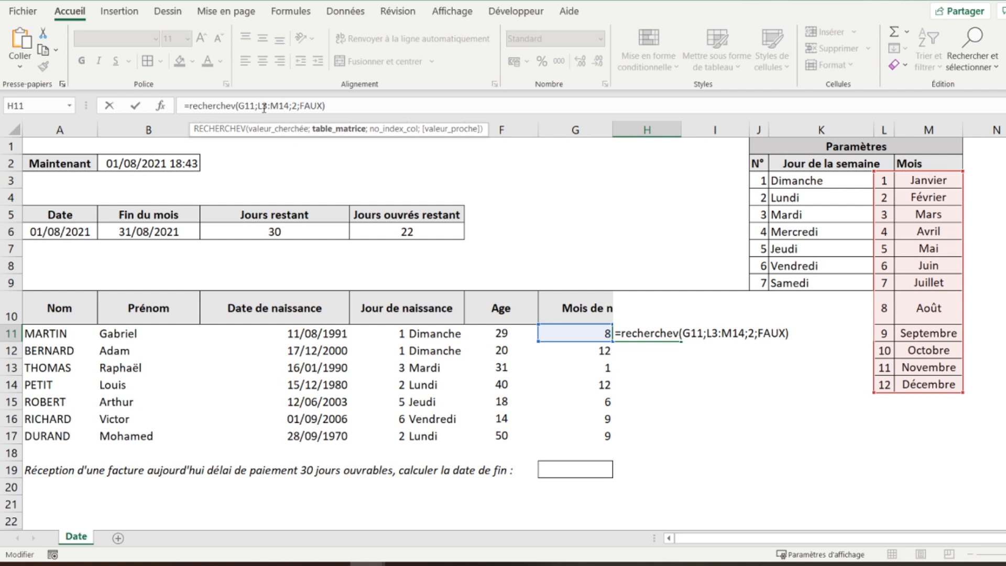
key("F4")
left_click(291, 106)
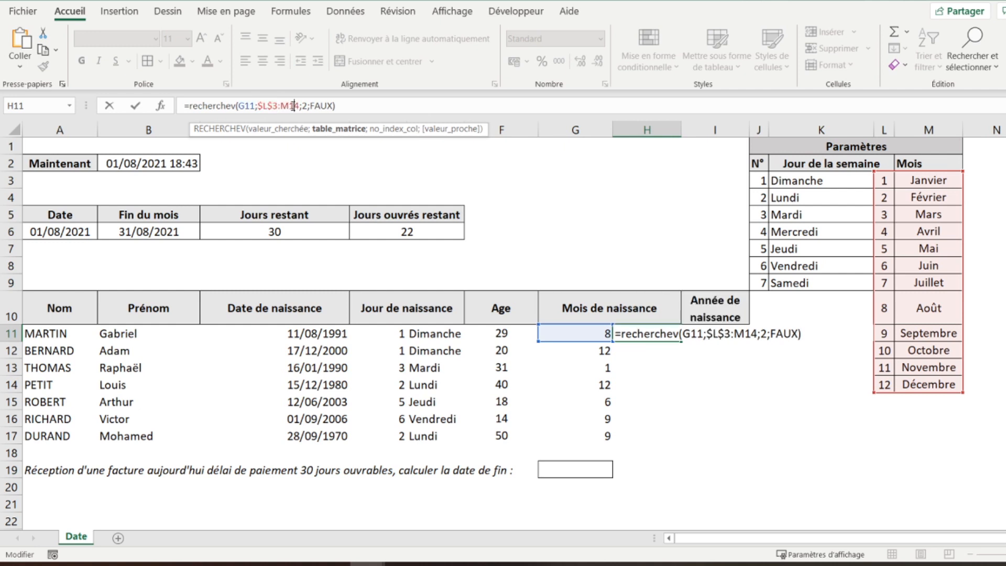
key("F4")
key("Return")
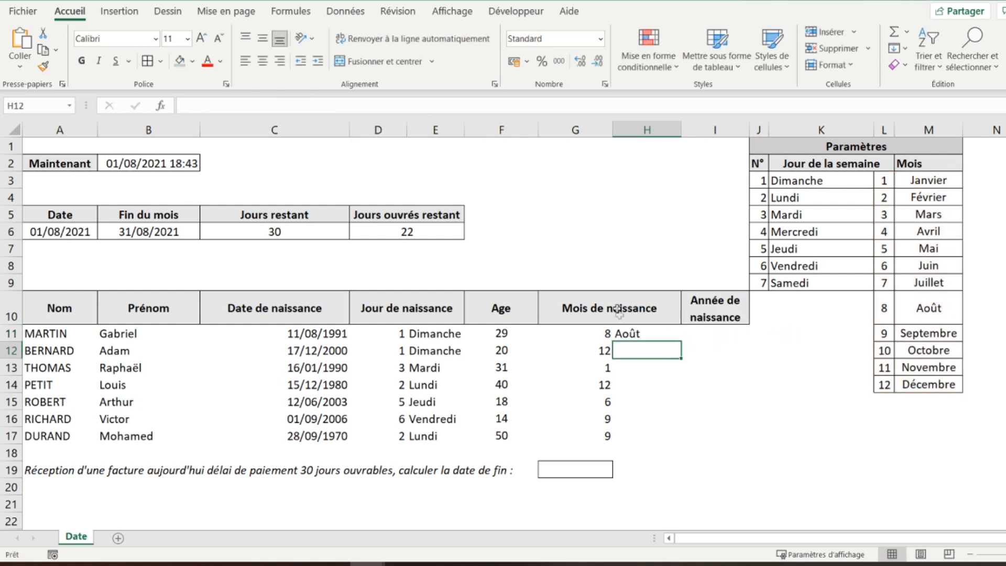
left_click(634, 333)
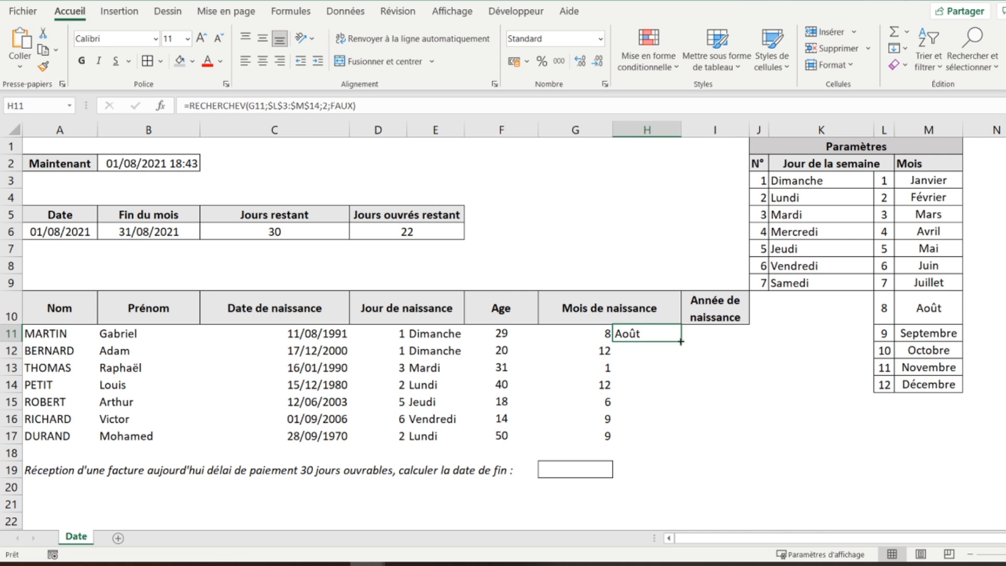
double_click(680, 341)
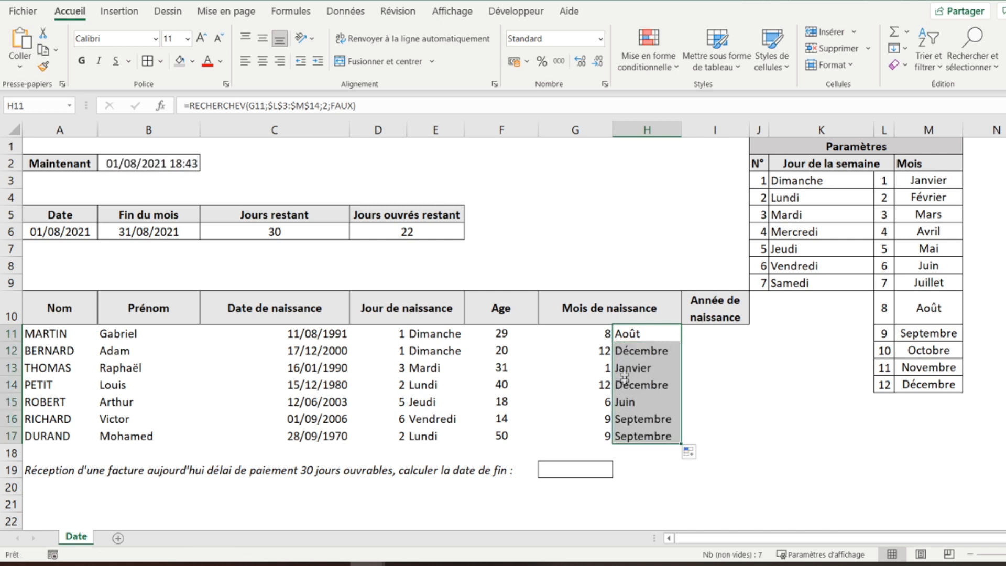
left_click(620, 343)
Enter =ANNEE(C11) in cell I11 to extract the birth year and copy the formula down through I17.
left_click(691, 333)
type("=")
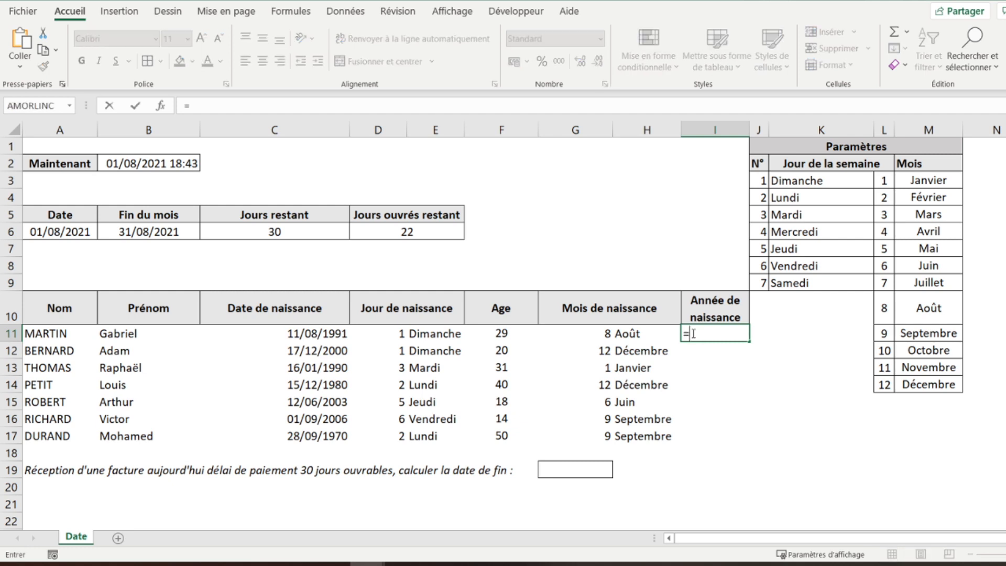
type("annee")
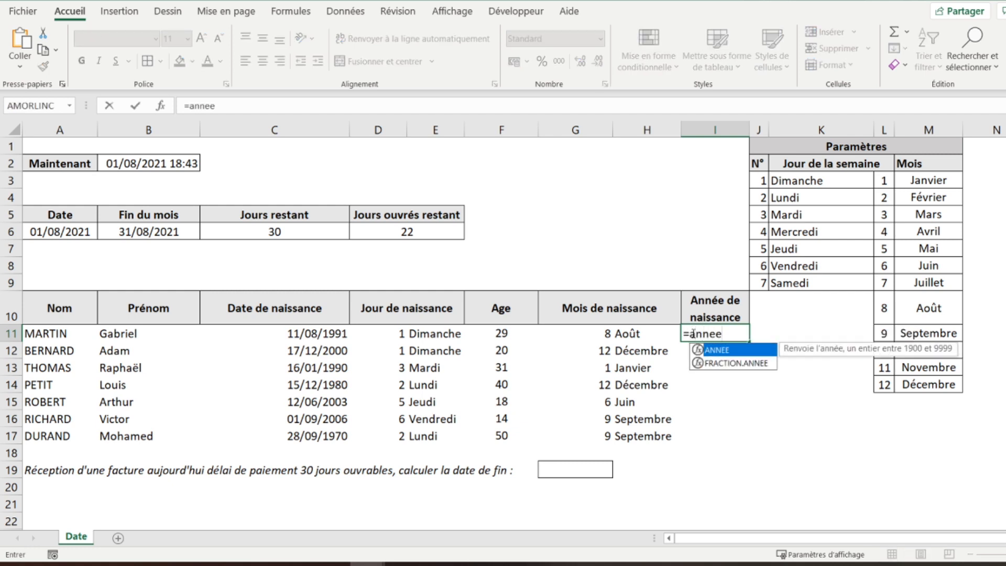
type("(")
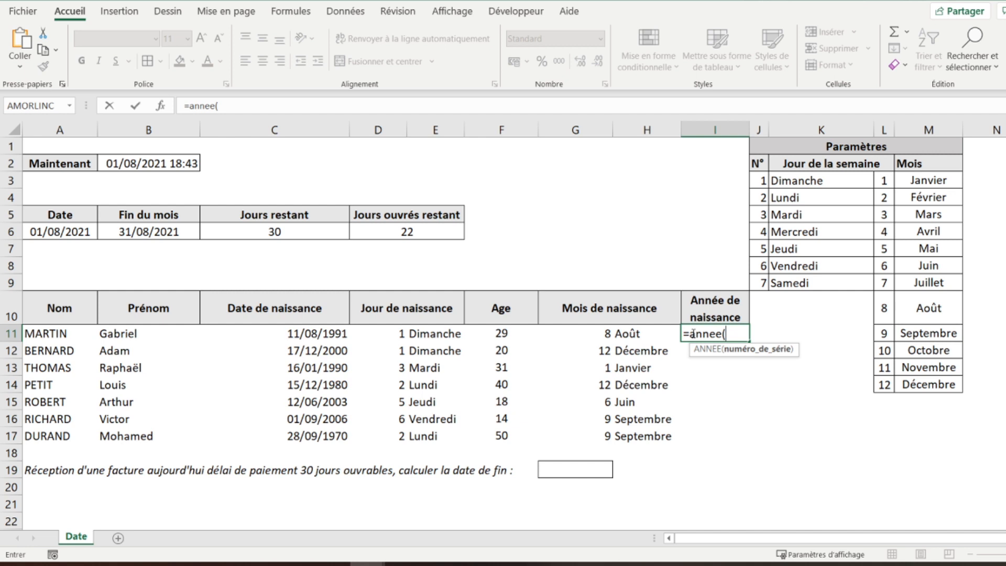
left_click(322, 336)
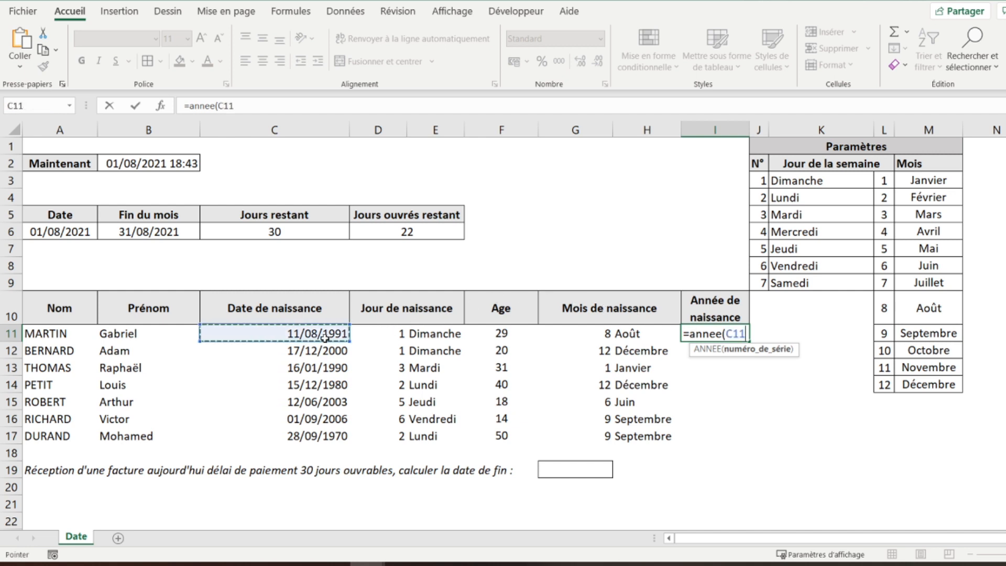
type(")")
key("Return")
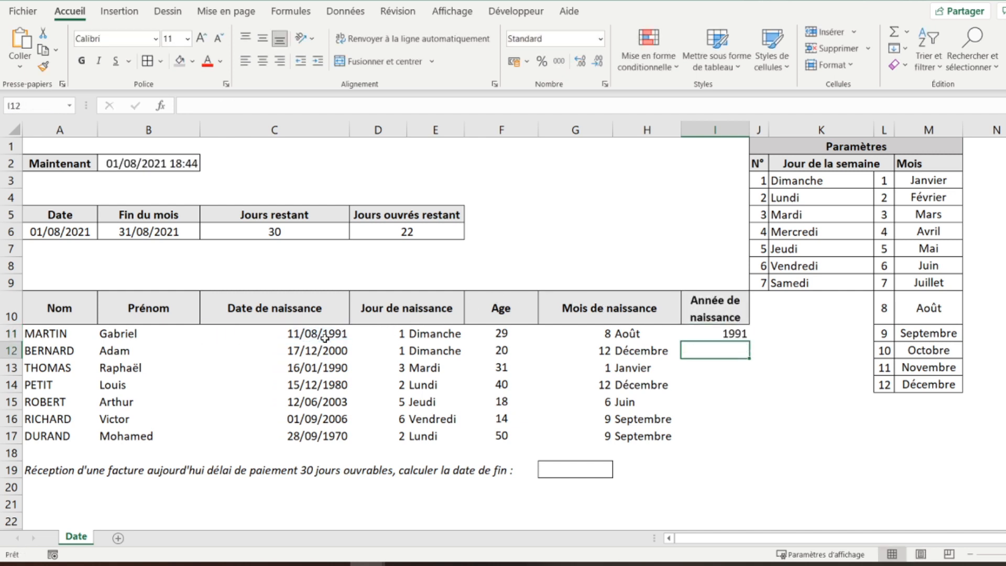
left_click(701, 333)
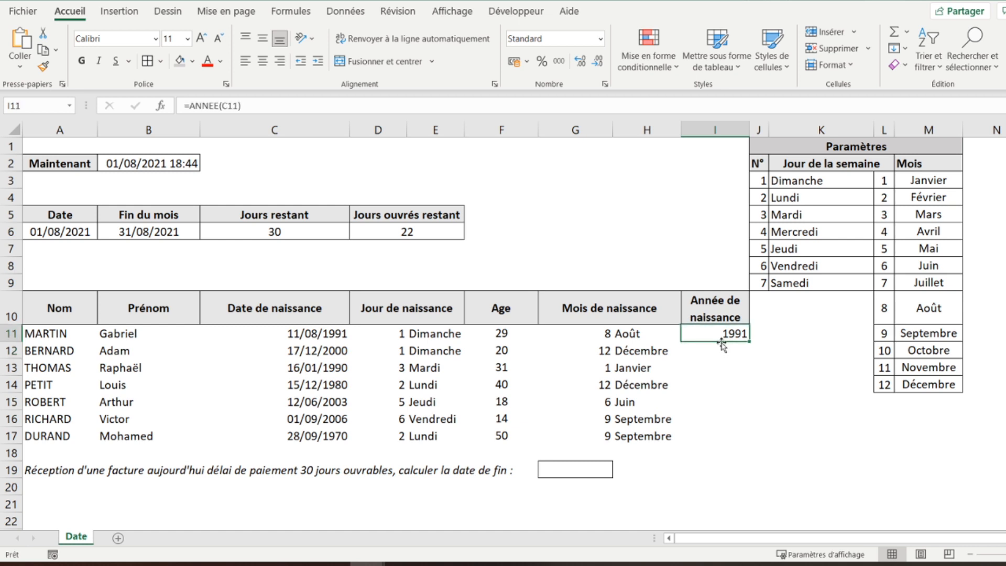
double_click(750, 343)
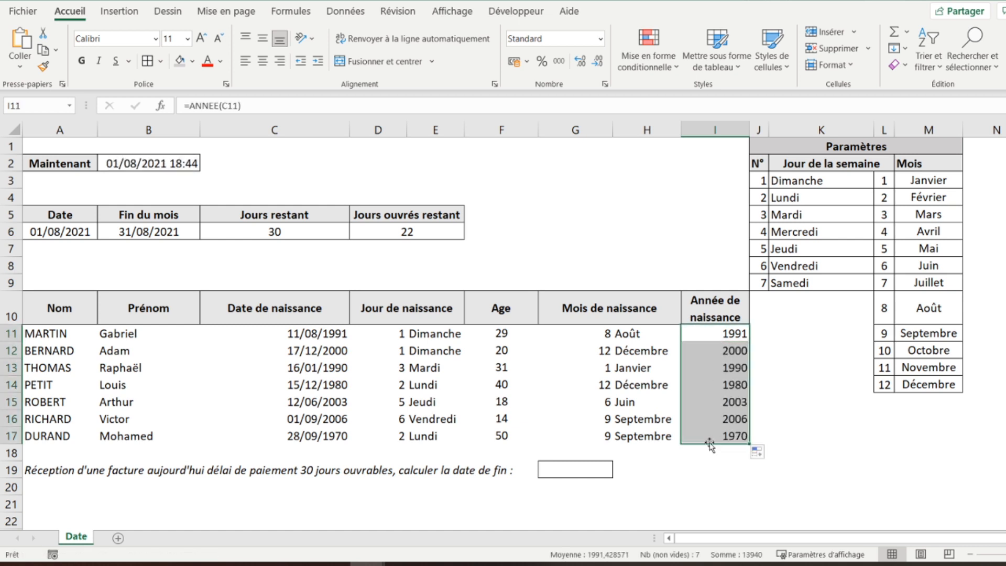
Enter =SERIE.JOUR.OUVRE(A6;30) in cell G19 to calculate the invoice due date 30 working days from the date in A6.
left_click(554, 472)
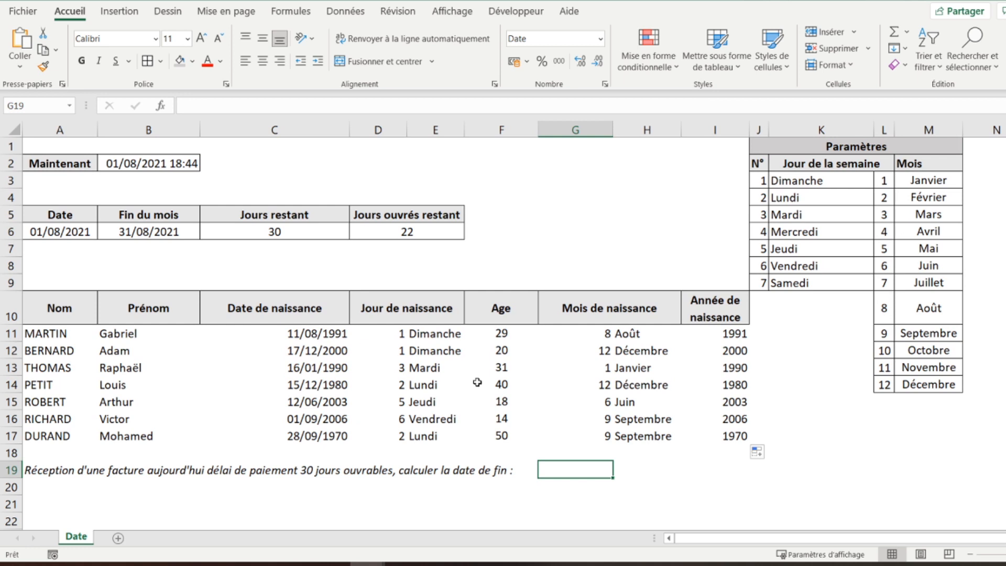
type("=ser")
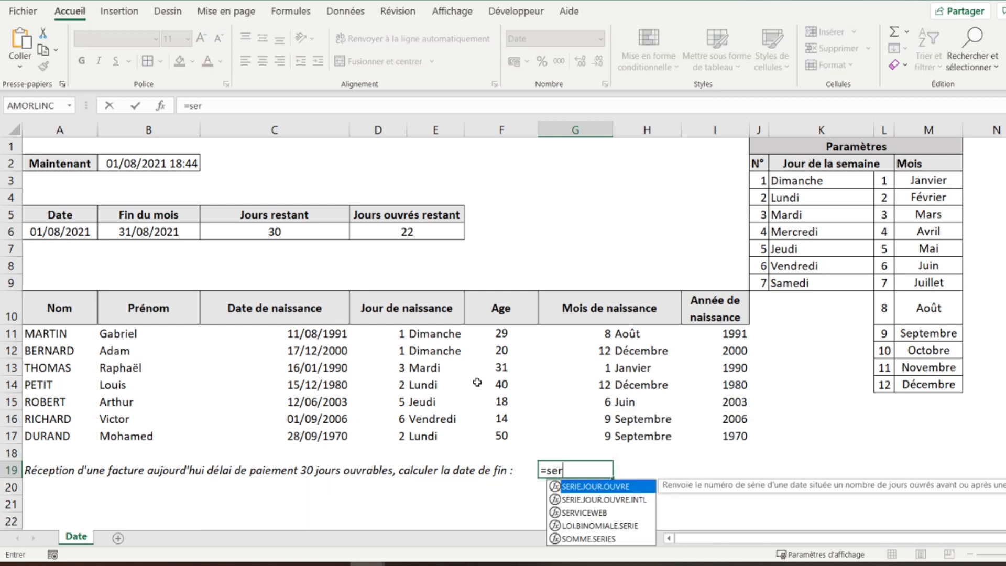
type("ie.jour.")
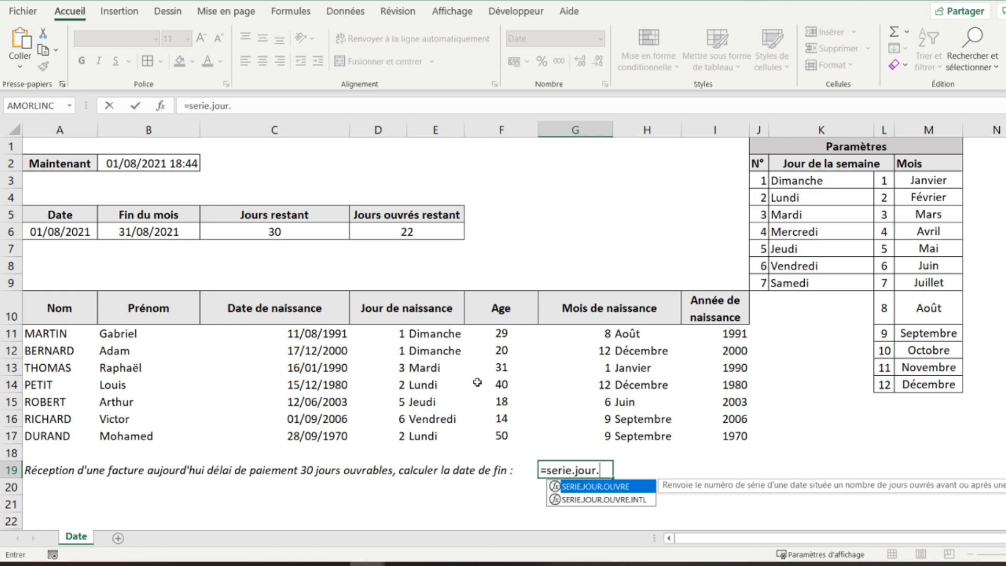
type("ouvre(")
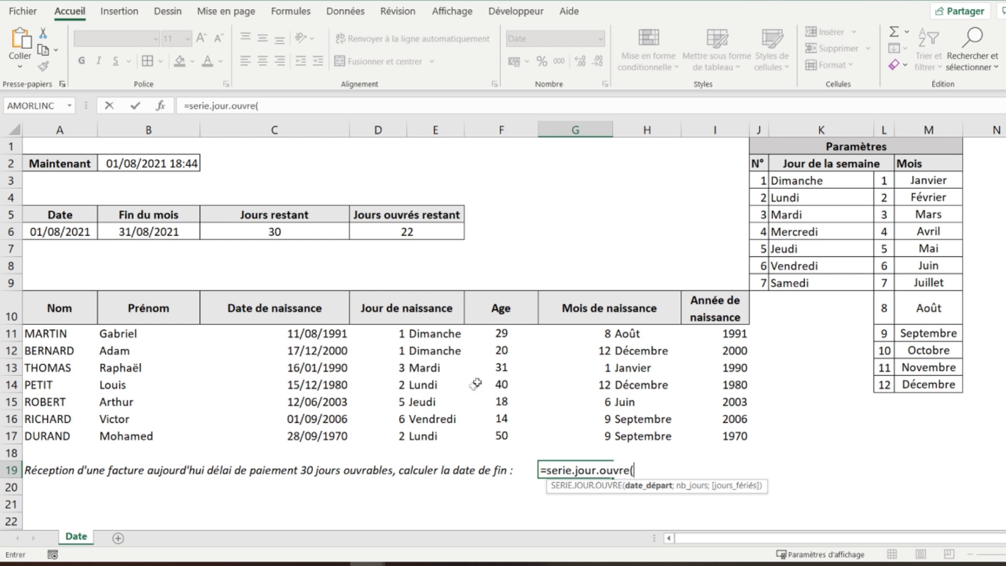
left_click(58, 233)
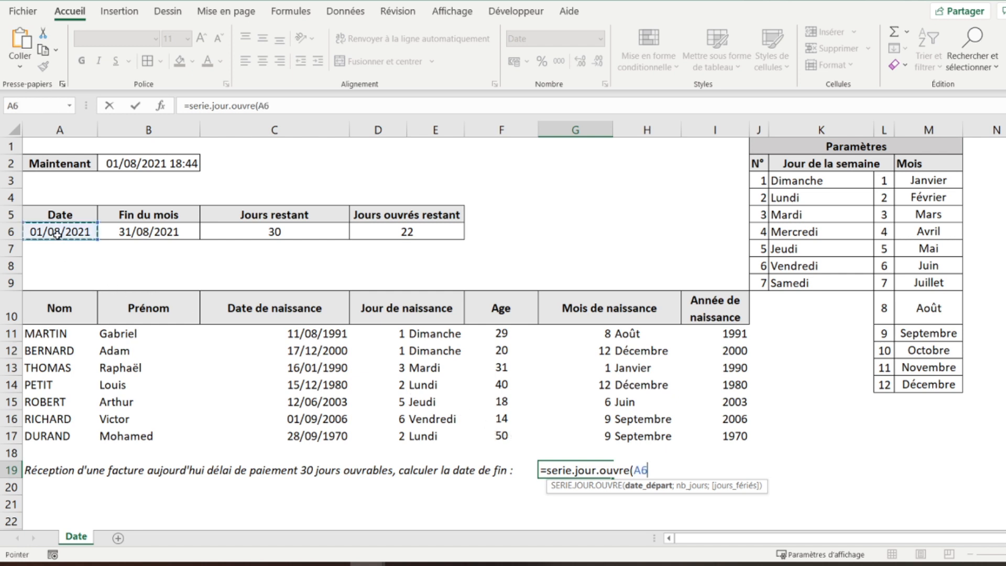
type(";")
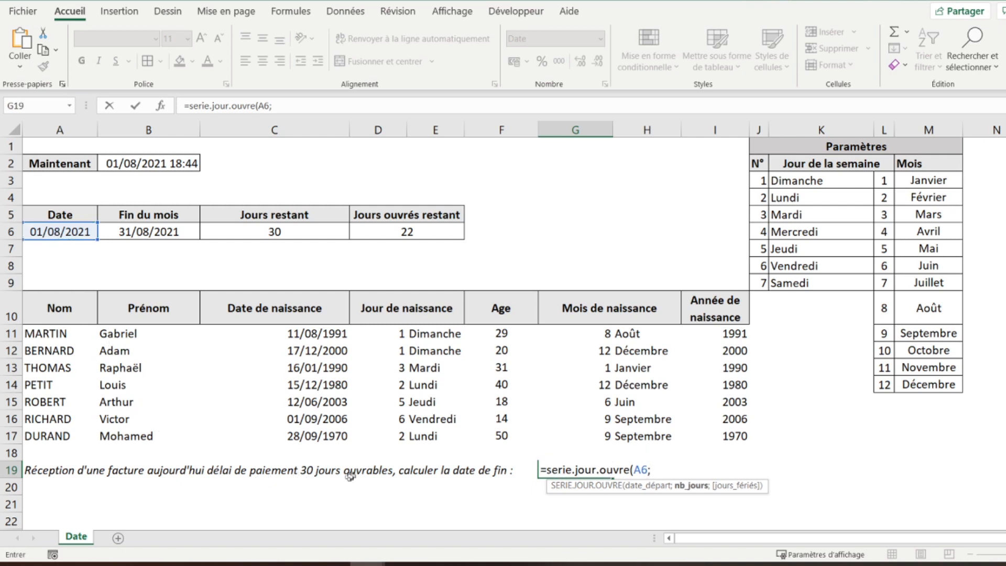
type("30)")
key("Return")
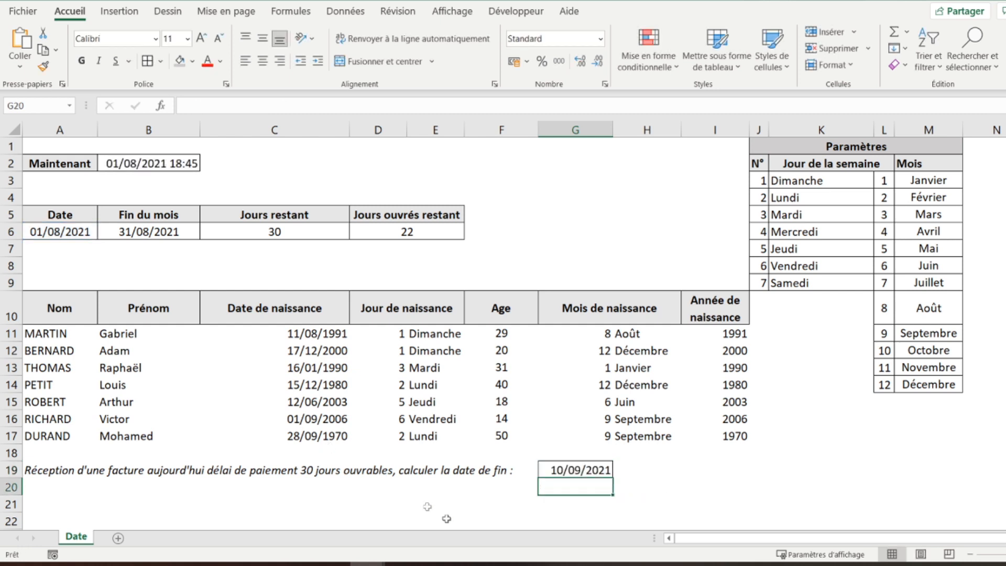
key("Up")
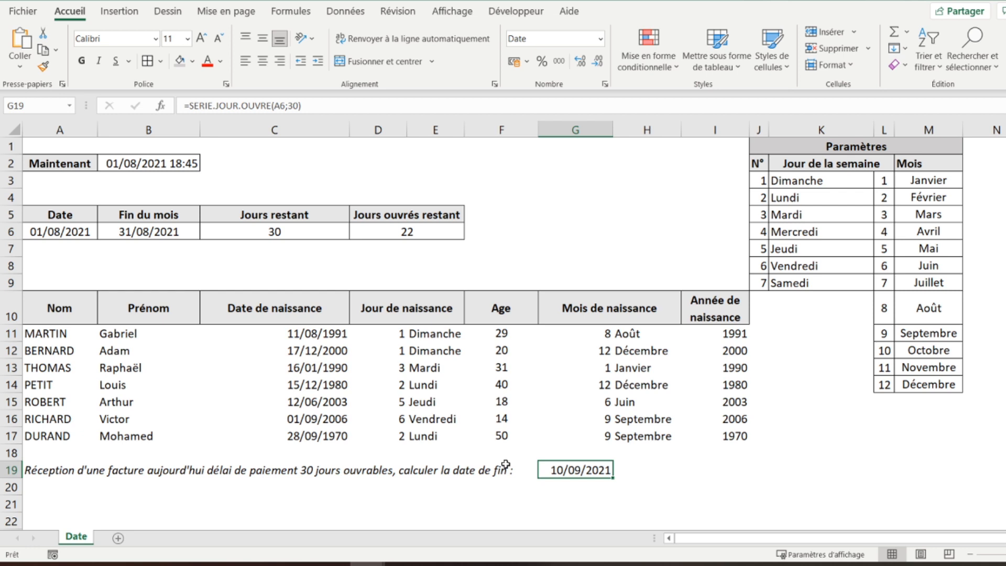
left_click(61, 148)
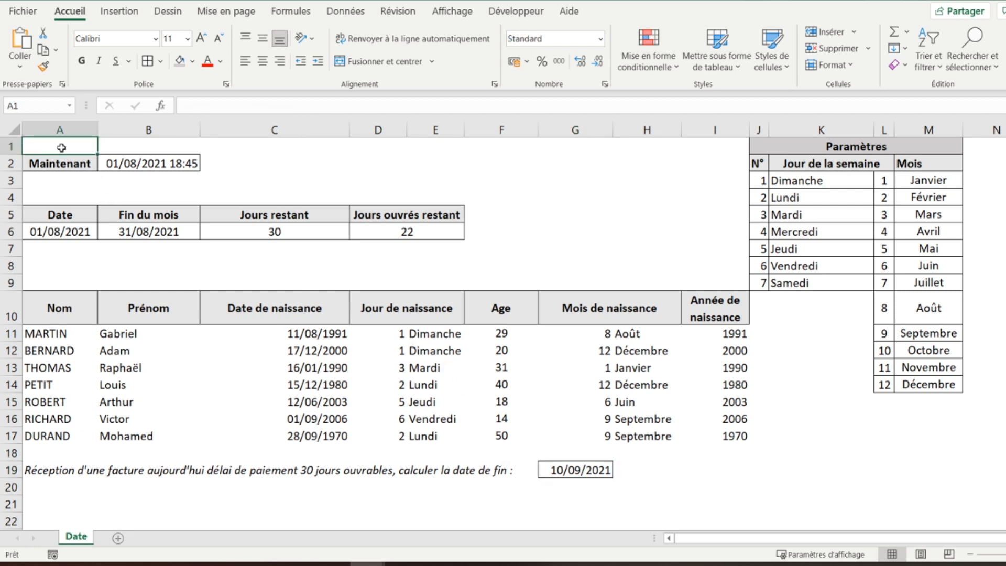